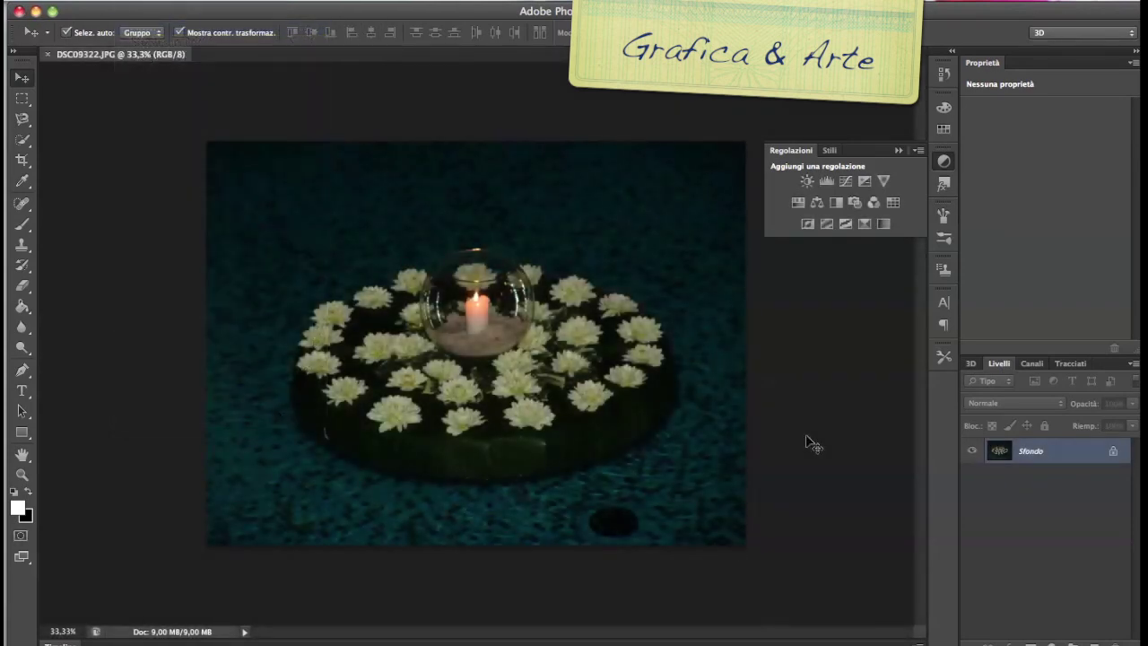
Step: Draw a 645 × 645 px black square over the photo's upper-left and duplicate its layer
click(25, 433)
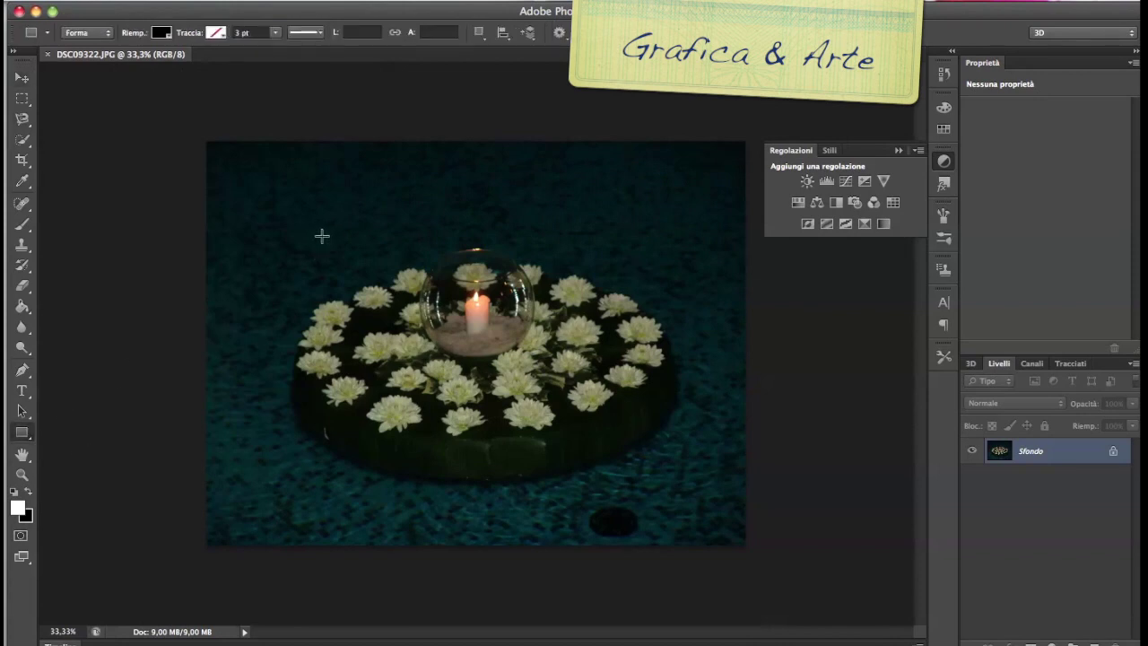
drag(263, 194, 442, 333)
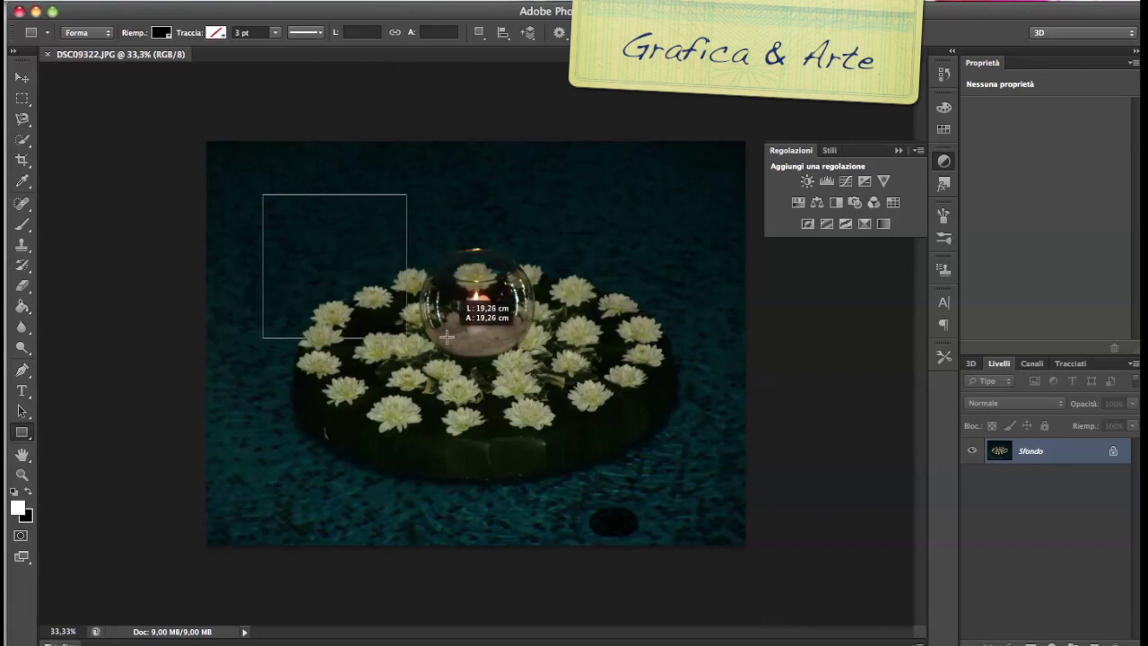
drag(442, 332, 433, 364)
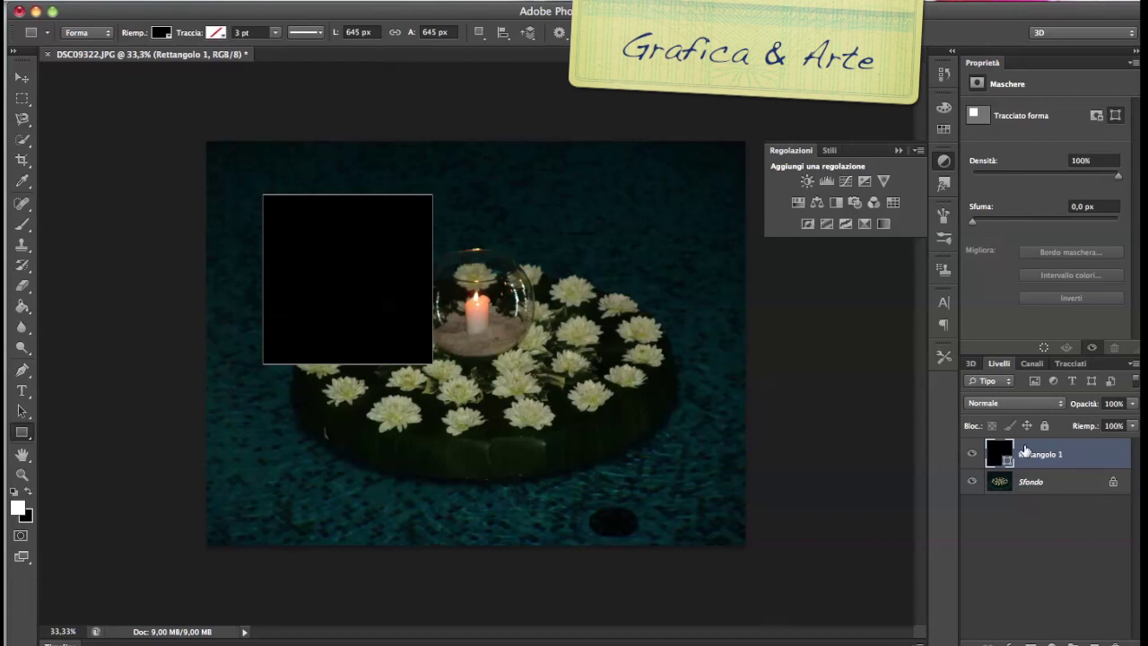
drag(1028, 451, 1095, 643)
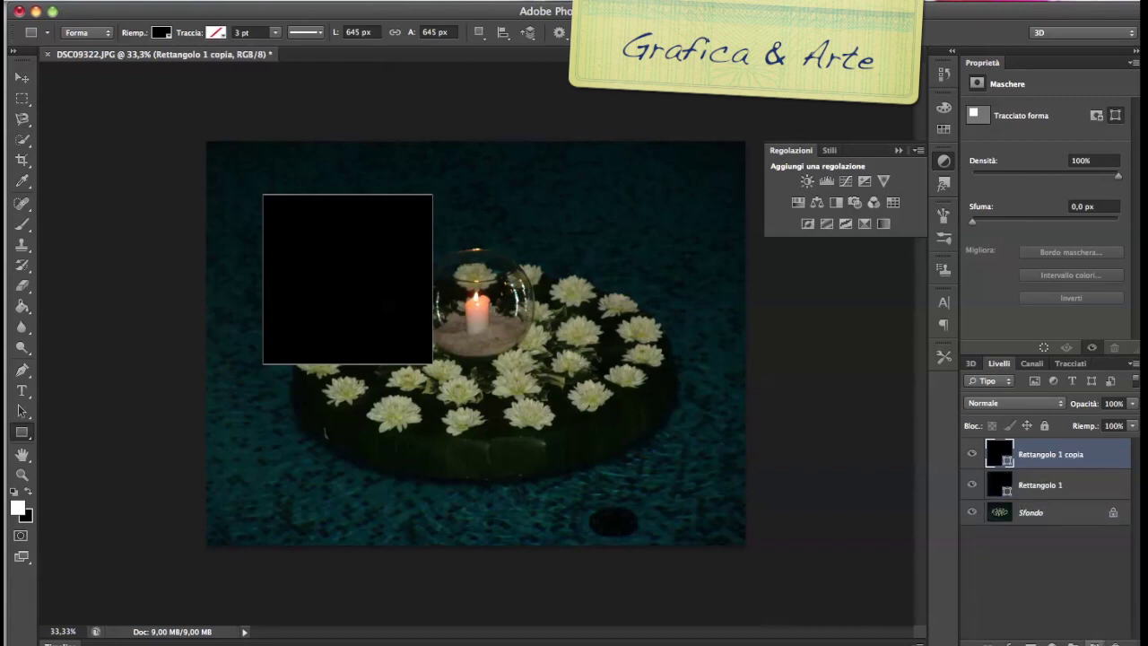
click(1043, 485)
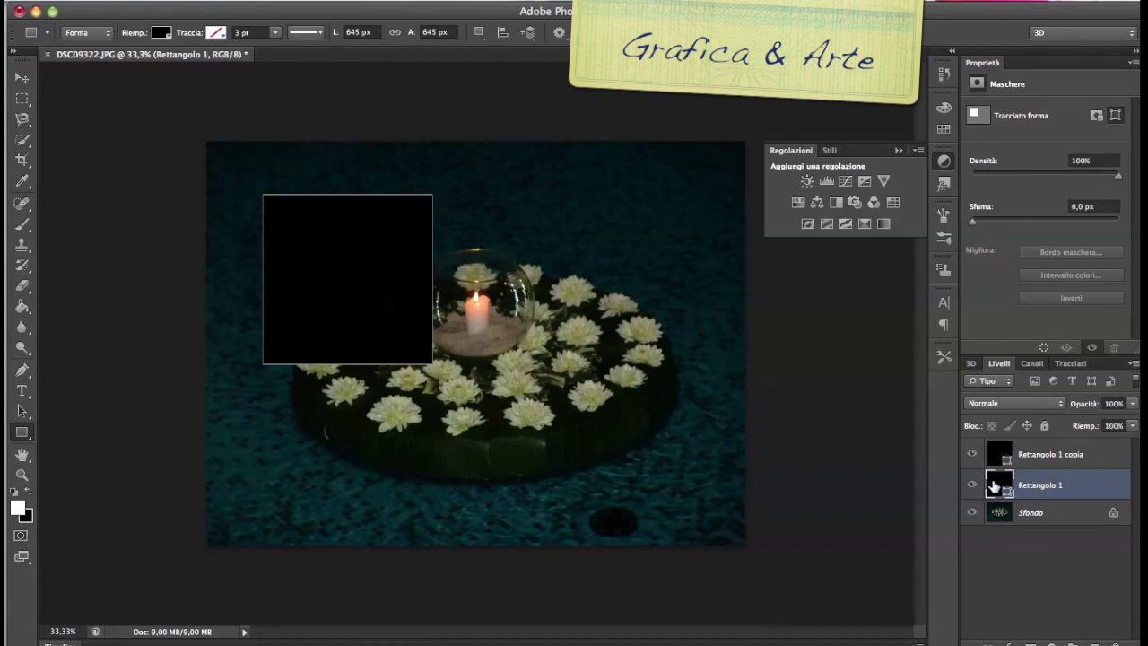
Step: Change the fill colour of Rettangolo 1 to white
double_click(999, 485)
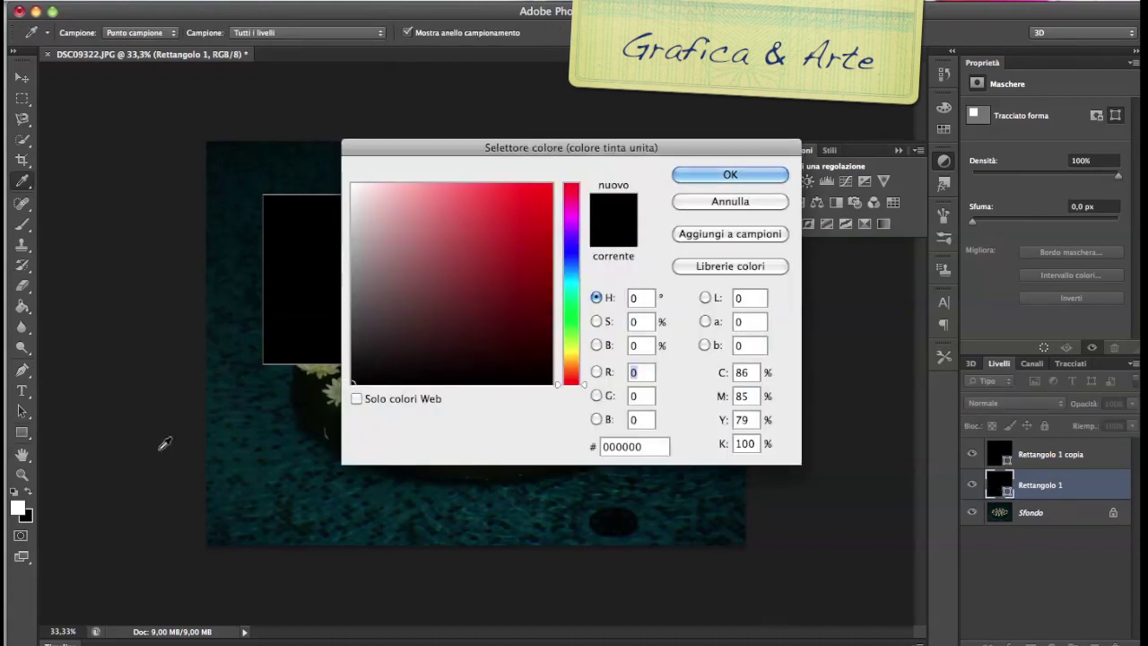
click(18, 505)
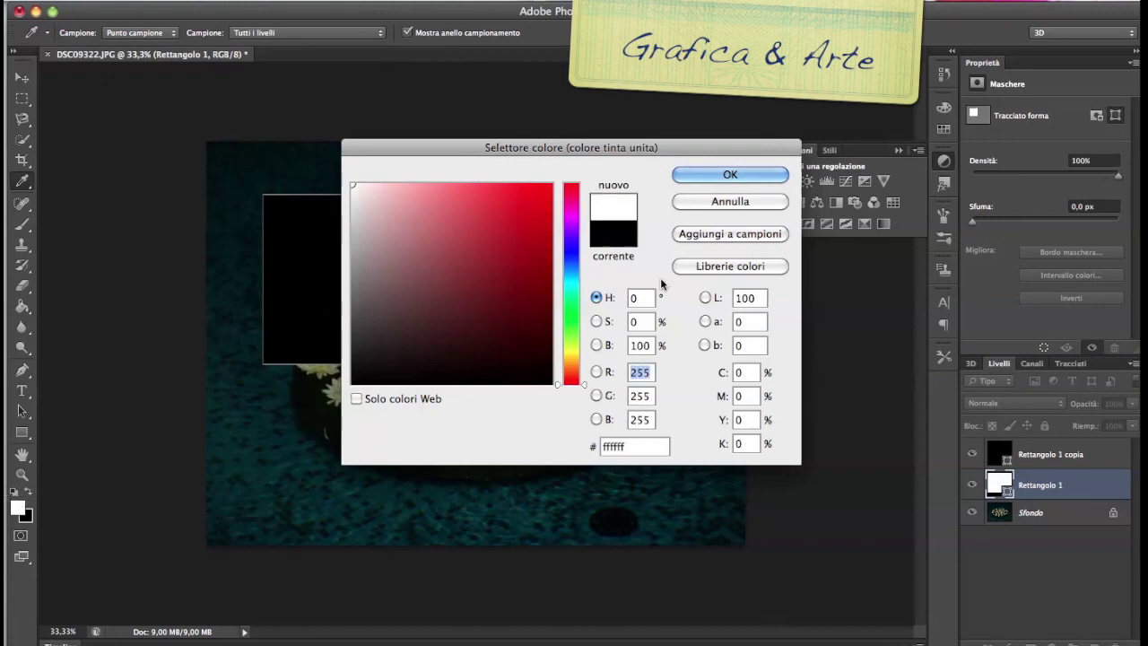
click(734, 174)
Step: Enlarge the white square on every side so it surrounds the black square
click(22, 77)
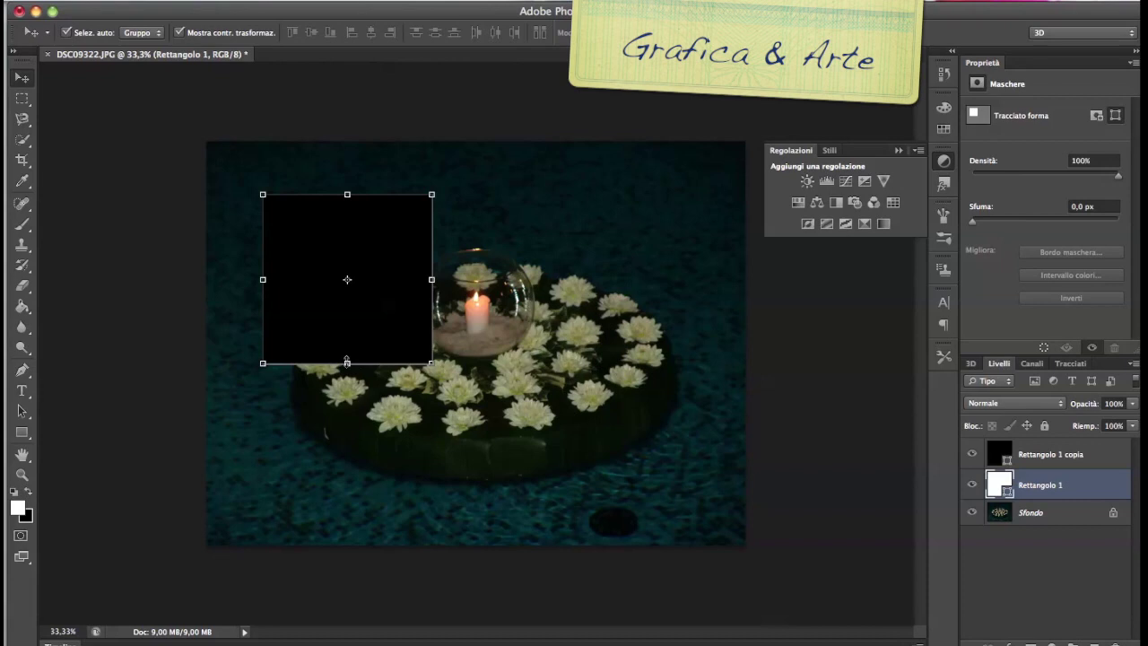
drag(347, 362, 383, 356)
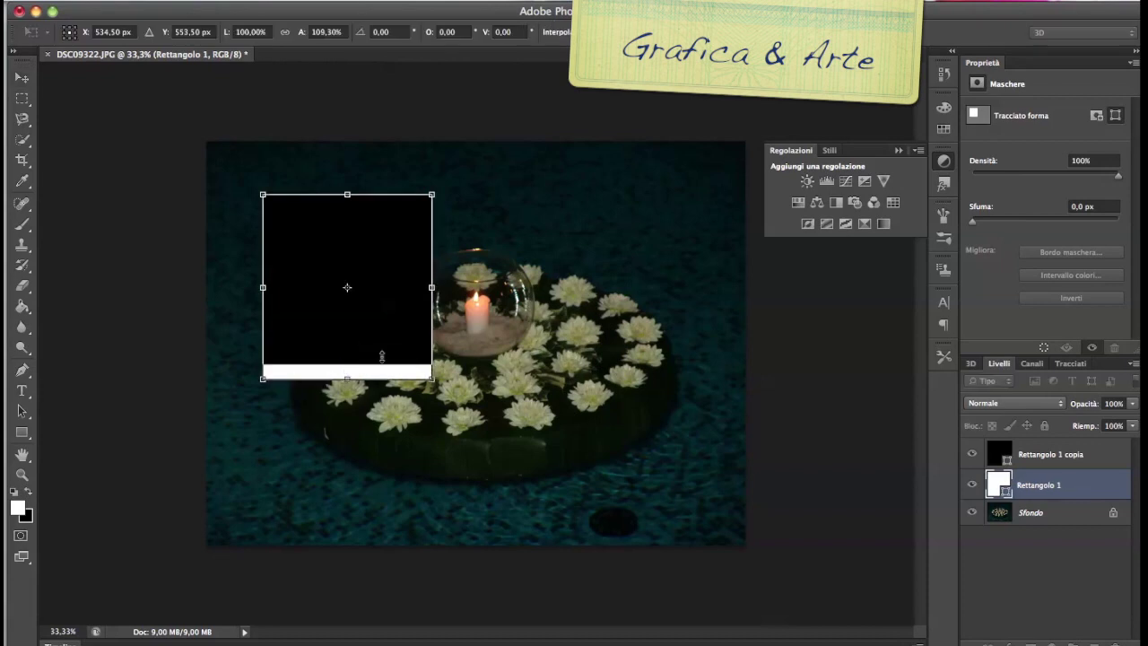
drag(432, 287, 439, 287)
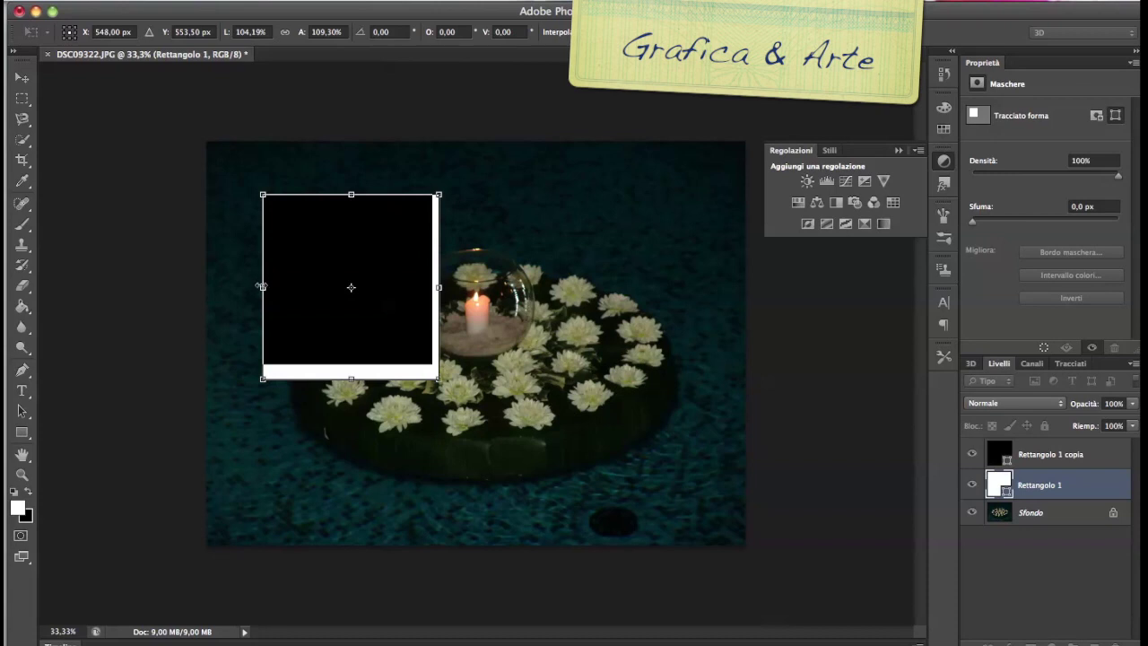
drag(258, 286, 254, 287)
drag(346, 193, 346, 188)
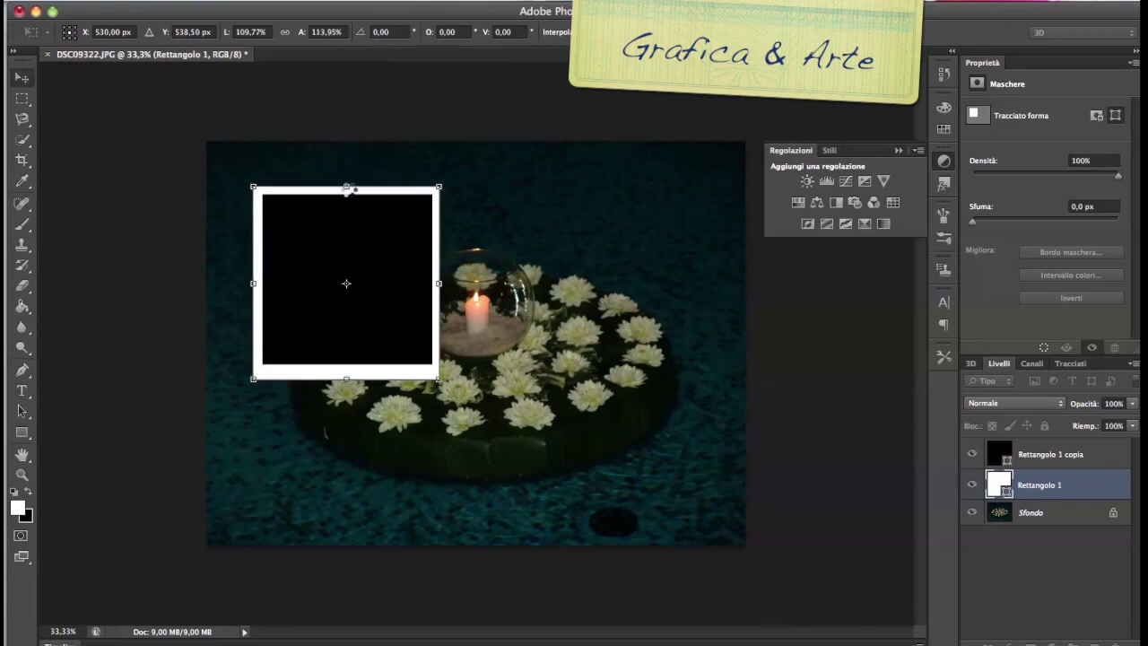
key(Return)
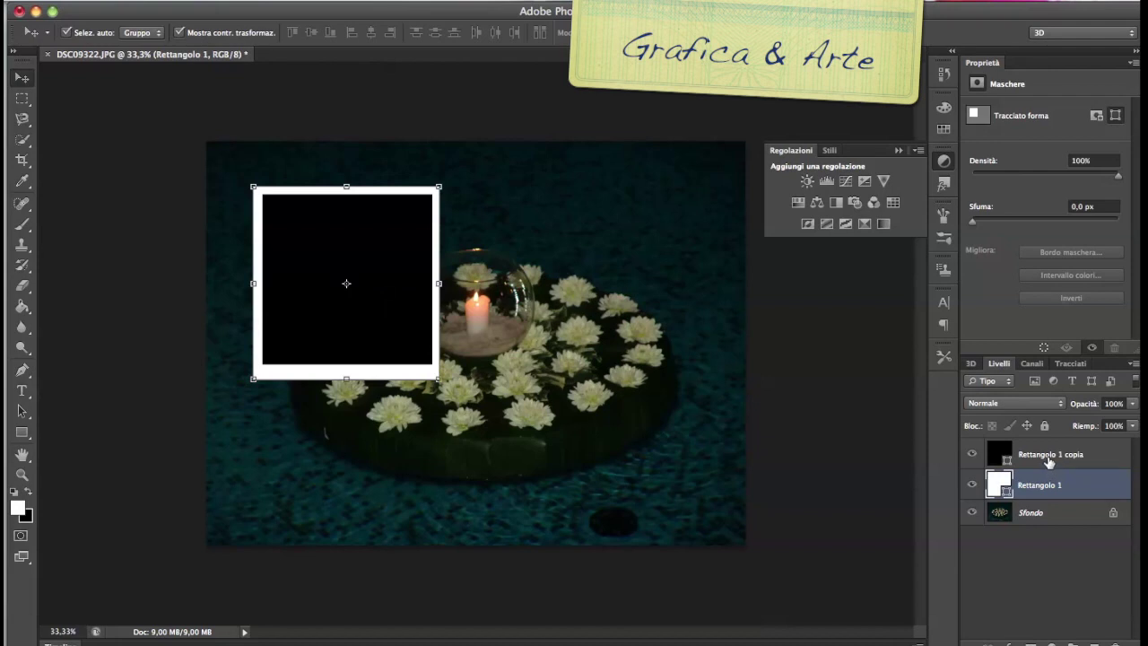
Step: Centre the black square horizontally on the white frame and deepen the frame's bottom border
shift+click(1049, 456)
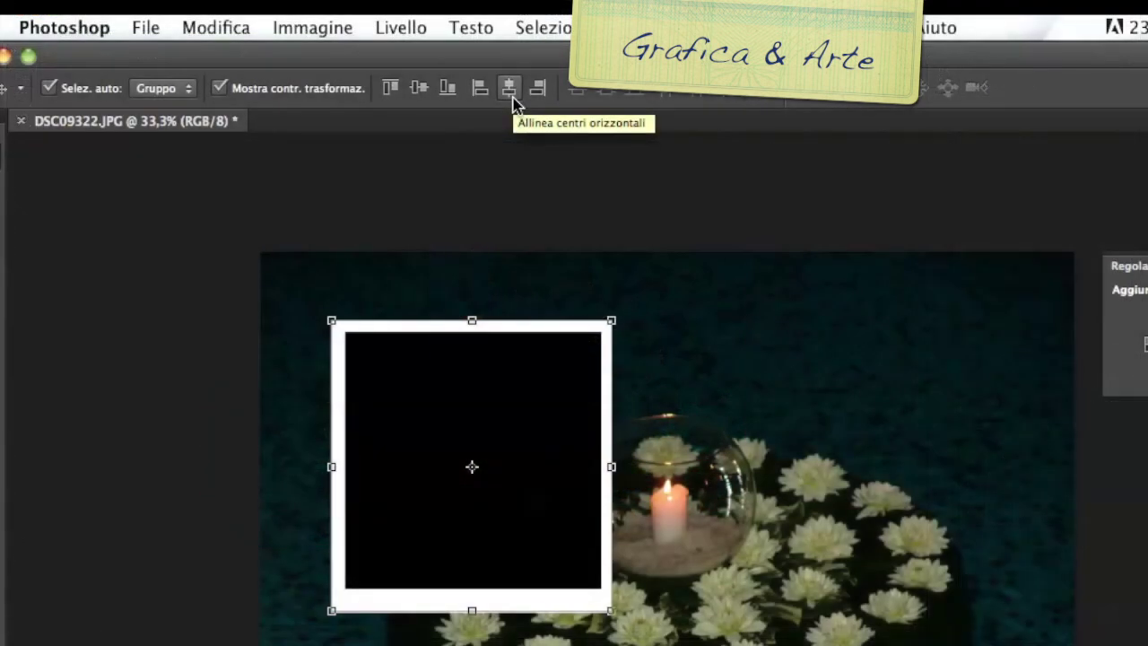
click(509, 87)
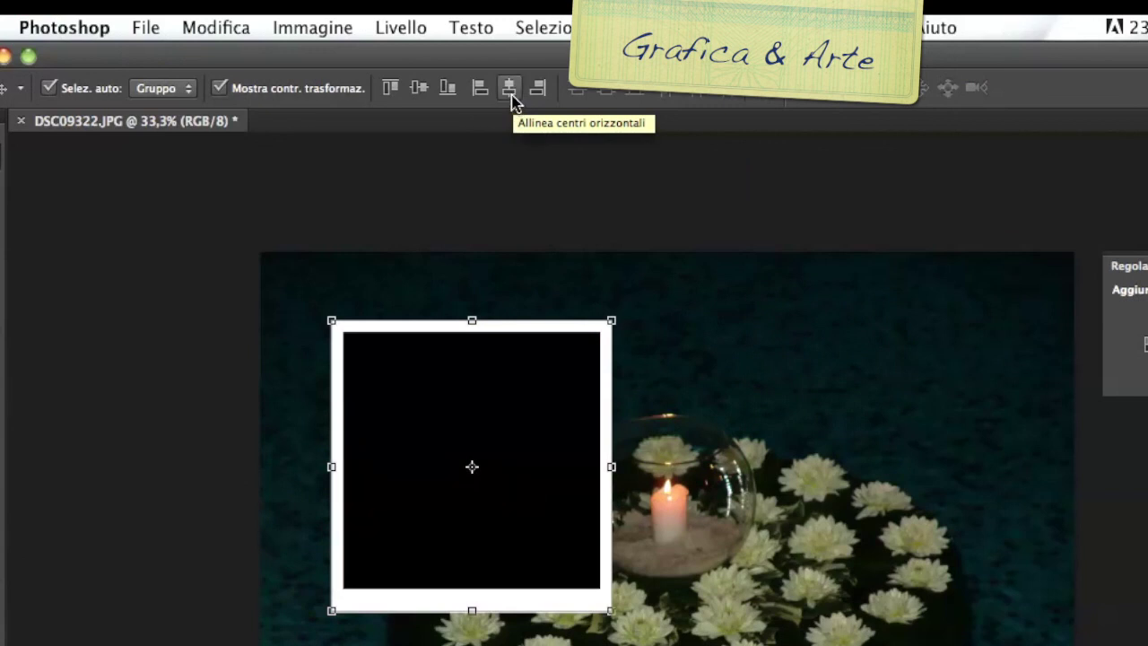
click(781, 216)
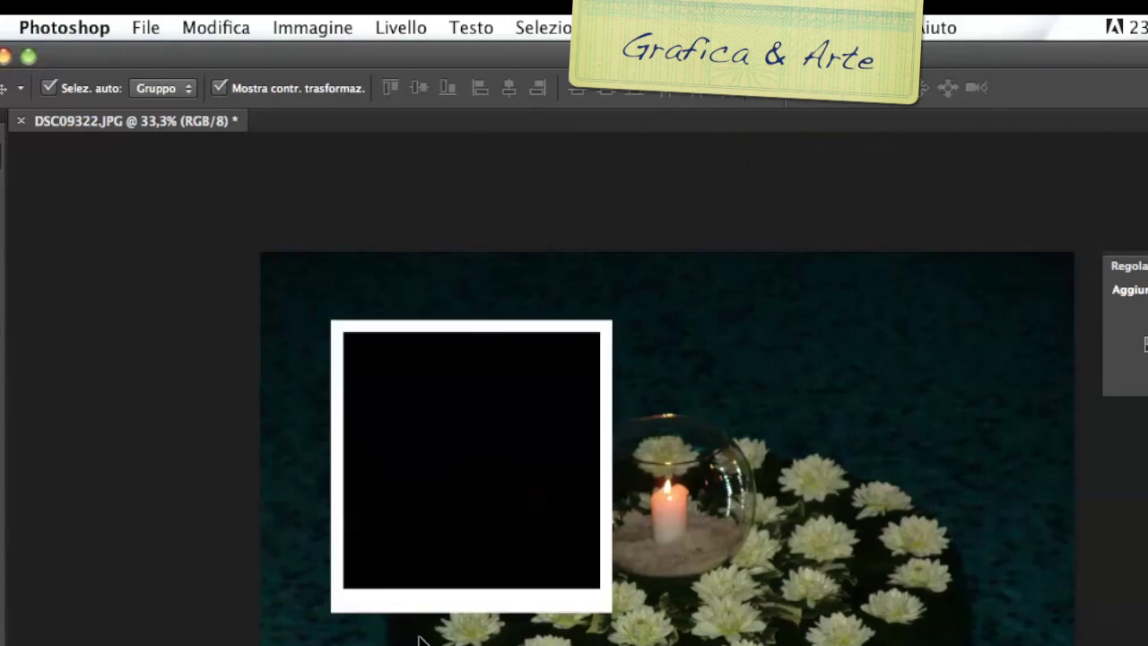
click(456, 614)
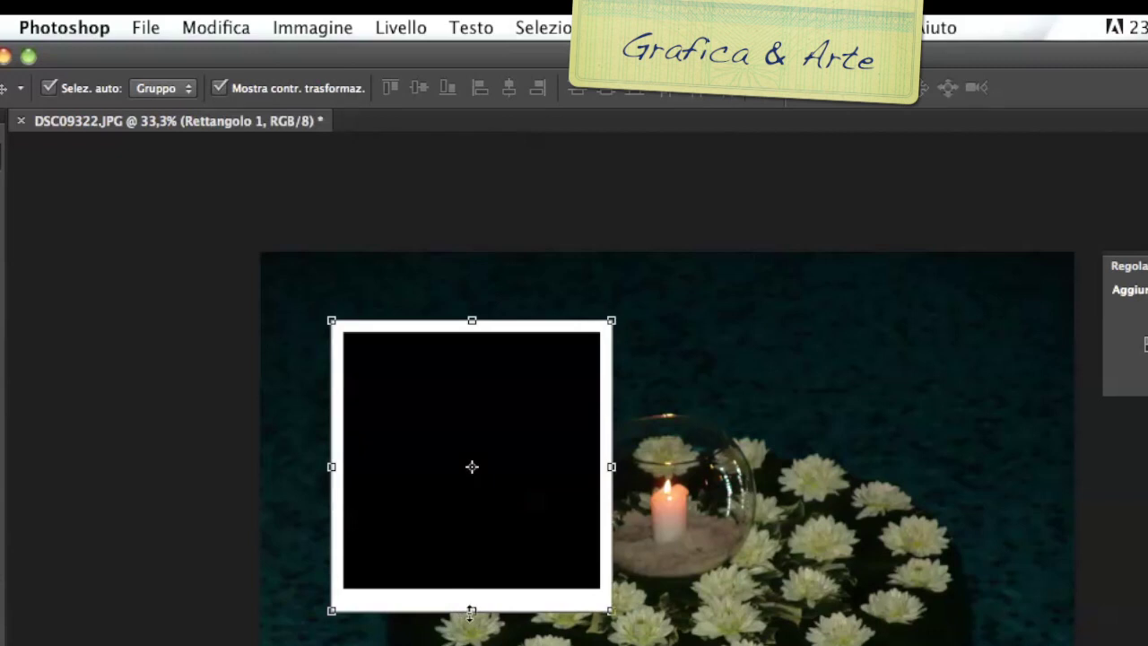
drag(468, 610, 346, 388)
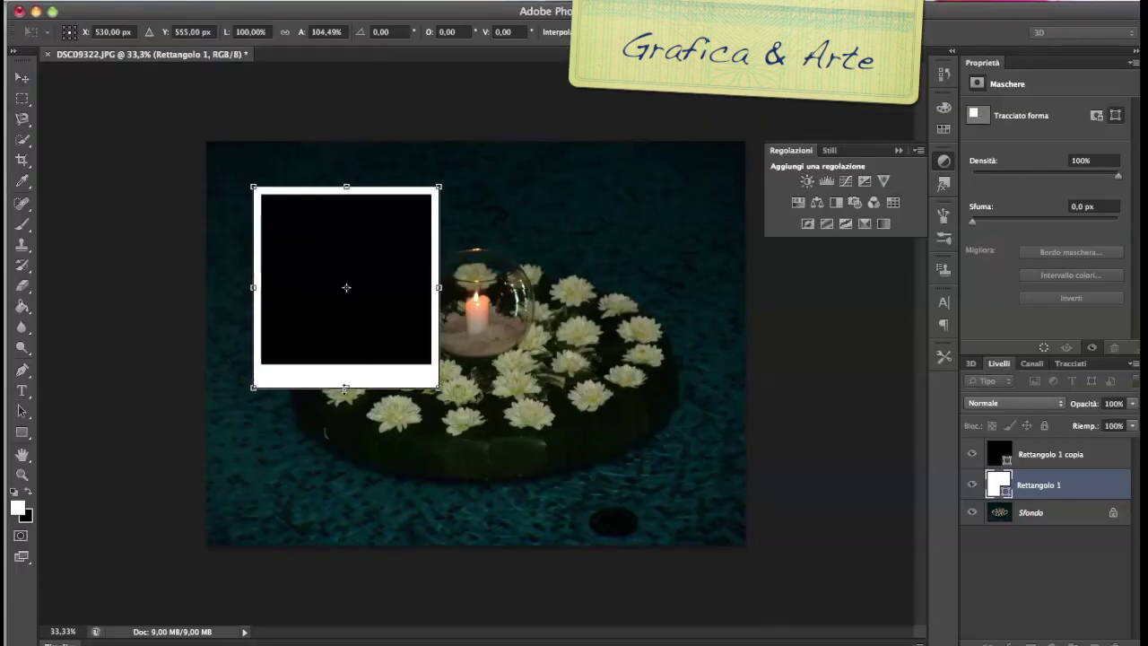
key(Return)
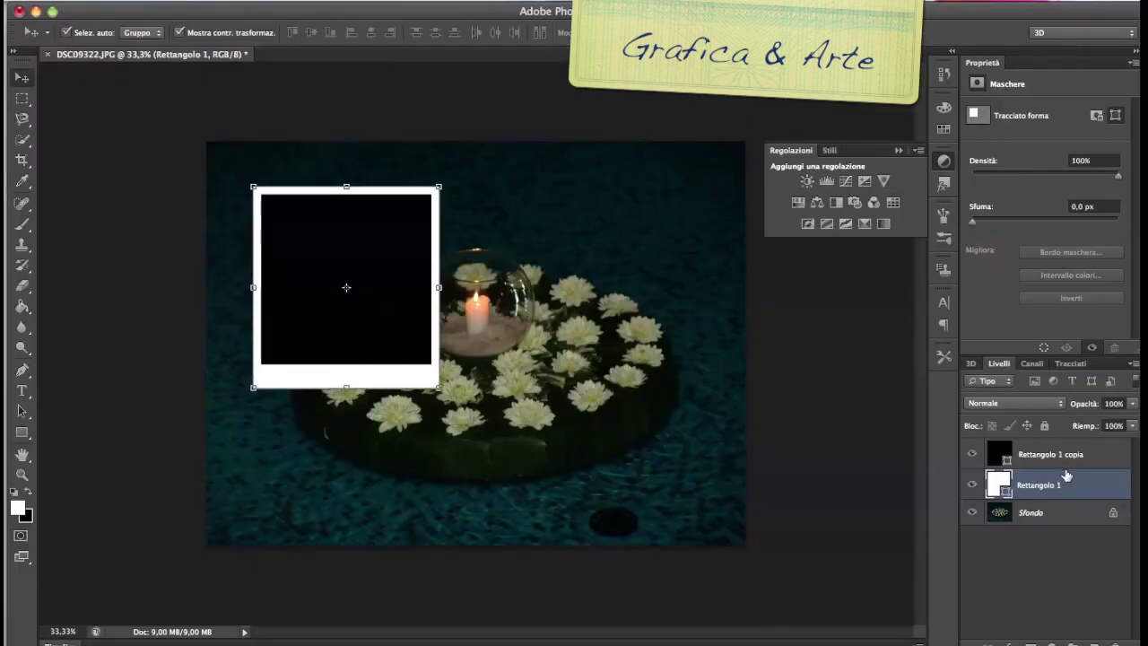
Step: Duplicate the Sfondo photo layer and move Sfondo copia to the top of the stack
click(1034, 514)
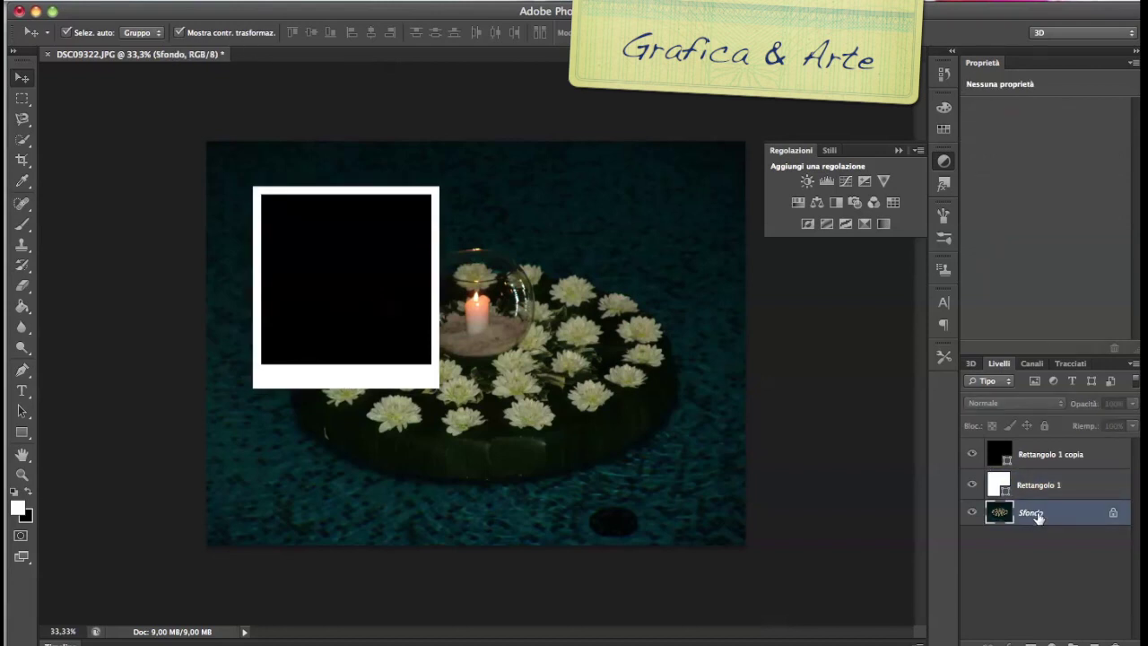
drag(1038, 518, 1096, 642)
drag(1045, 520, 1037, 439)
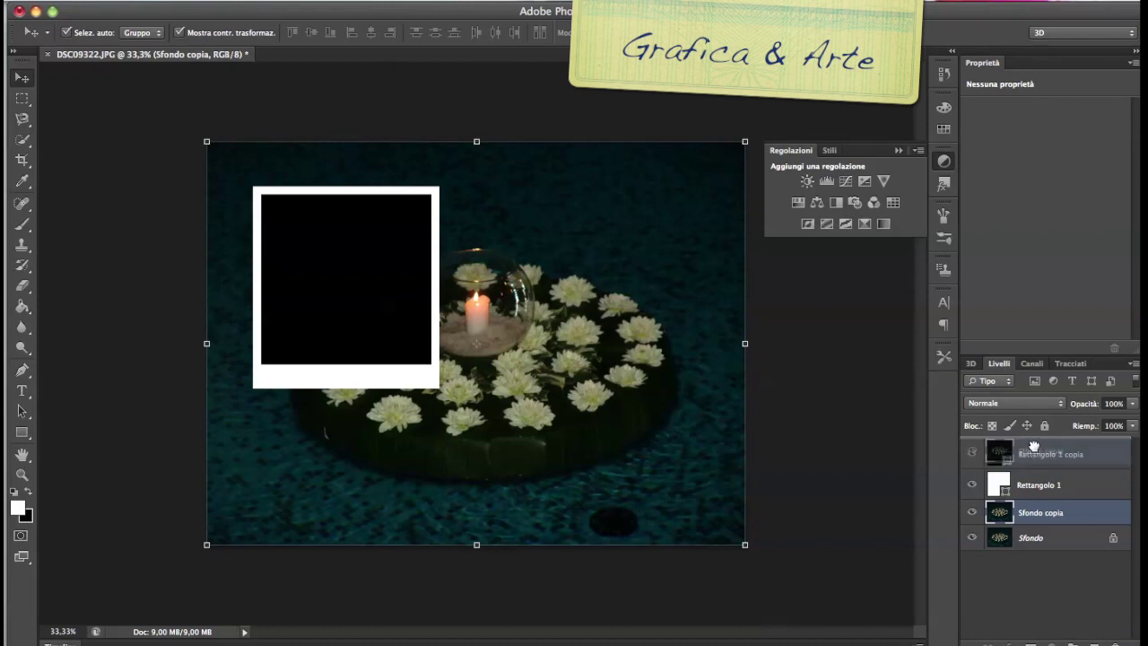
drag(1037, 441, 1035, 445)
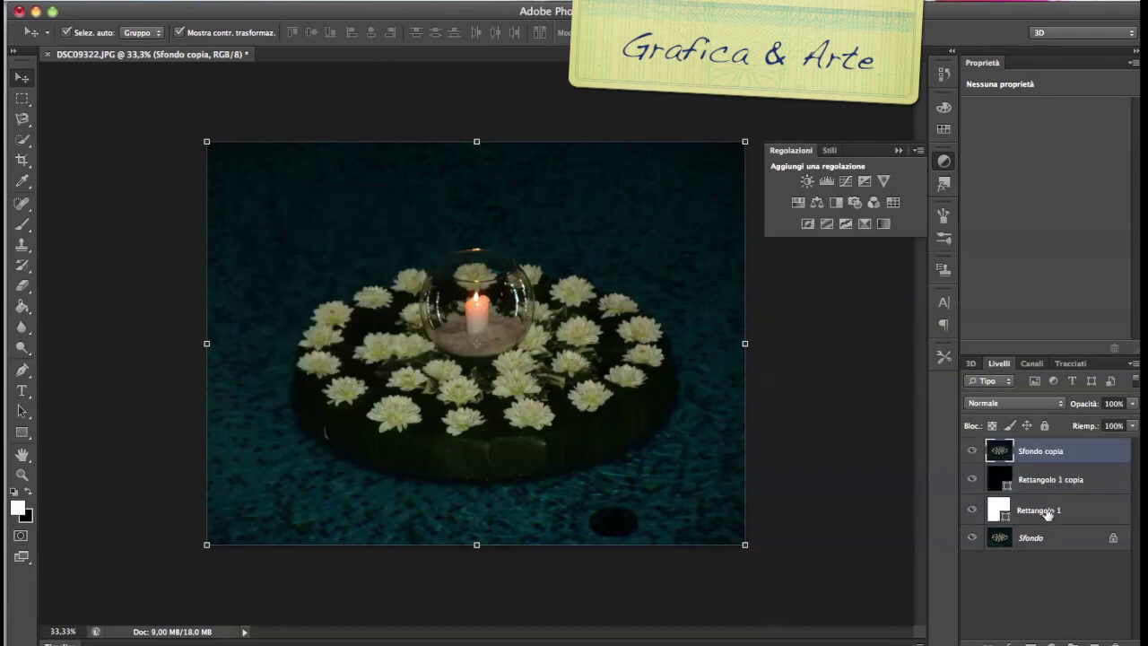
Step: Clip Sfondo copia into the black square, then select both rectangle layers
click(1134, 365)
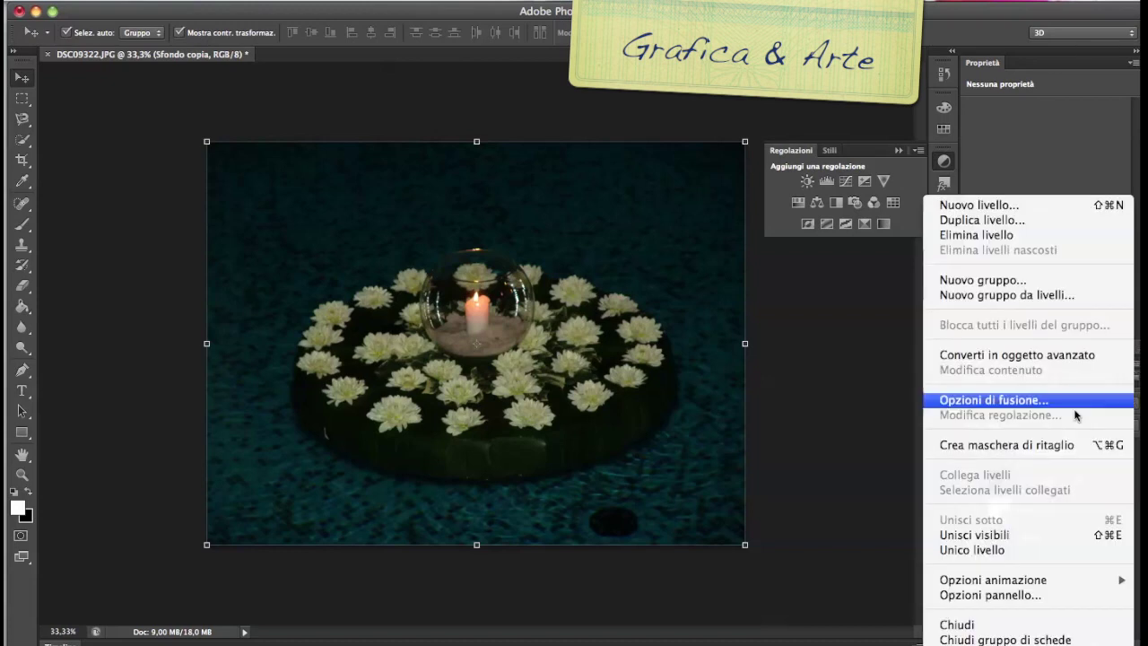
click(1038, 447)
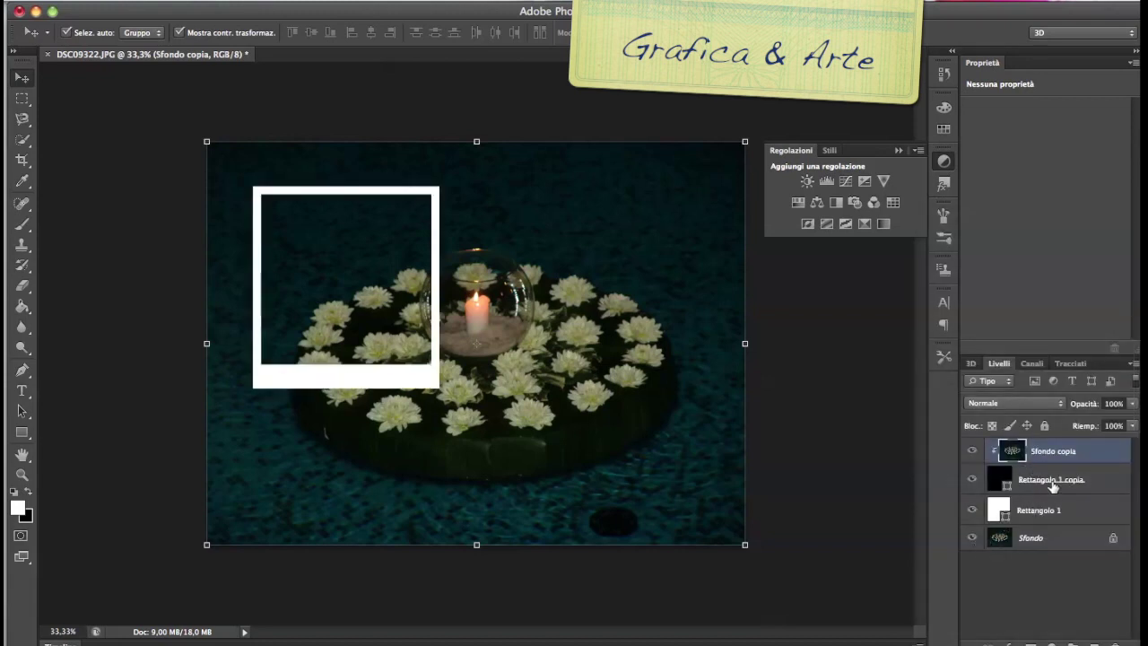
click(1093, 485)
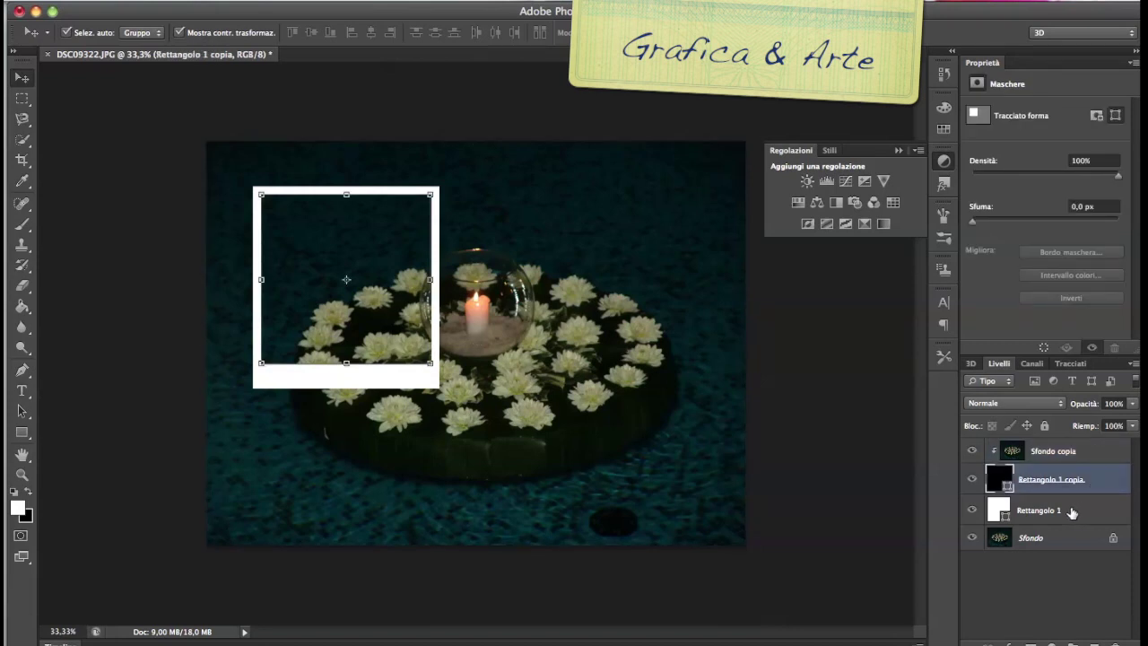
shift+click(1067, 510)
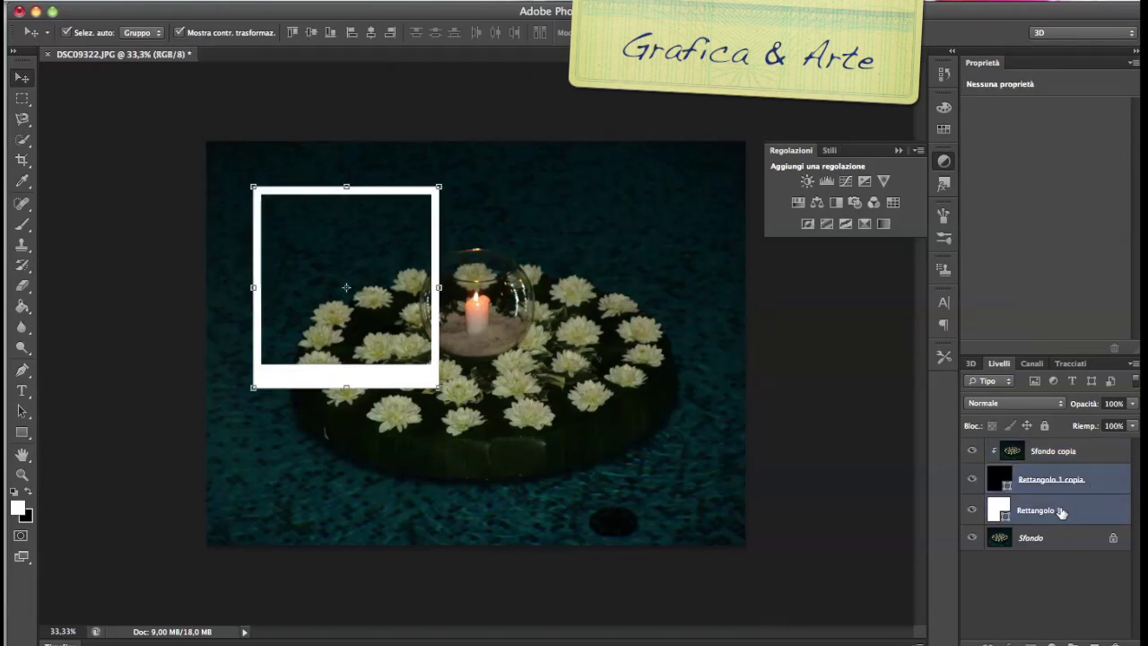
Step: Duplicate the polaroid and hide Sfondo copia; overlap the copy and tilt it about -15°
drag(1061, 513, 1096, 643)
drag(1060, 485, 1055, 440)
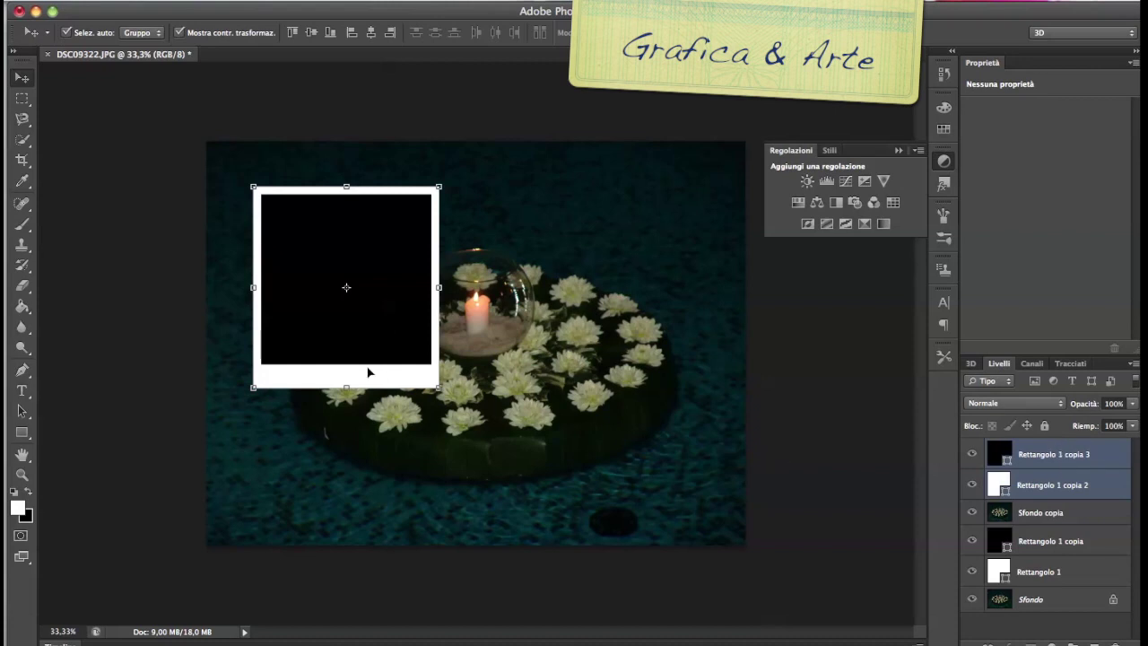
drag(369, 371, 572, 401)
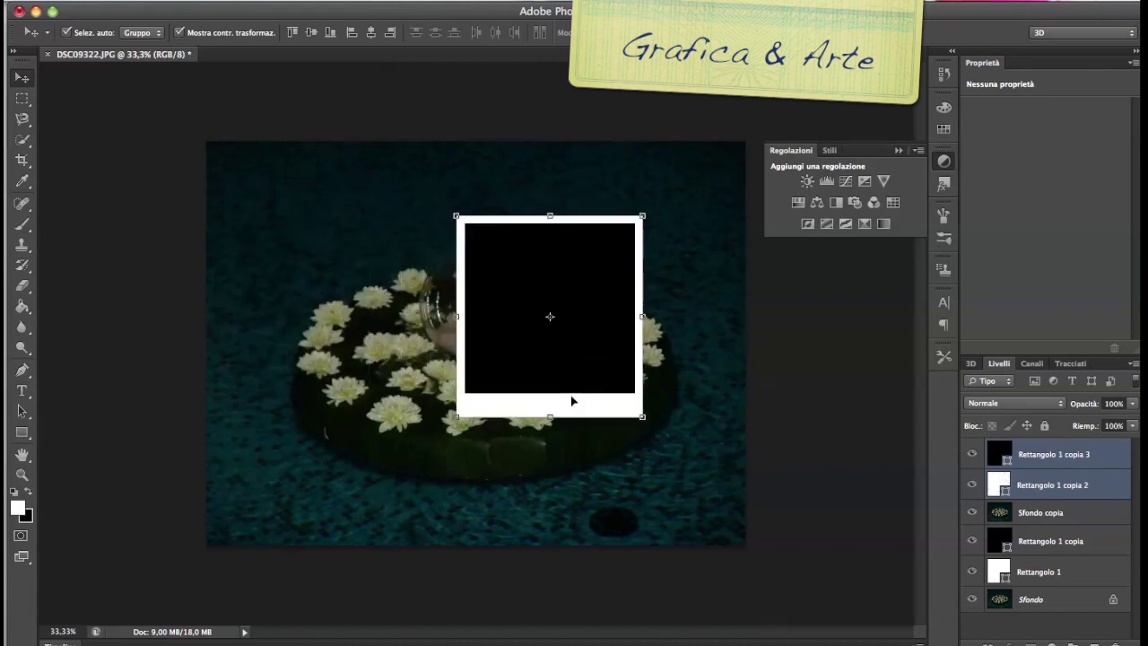
click(970, 512)
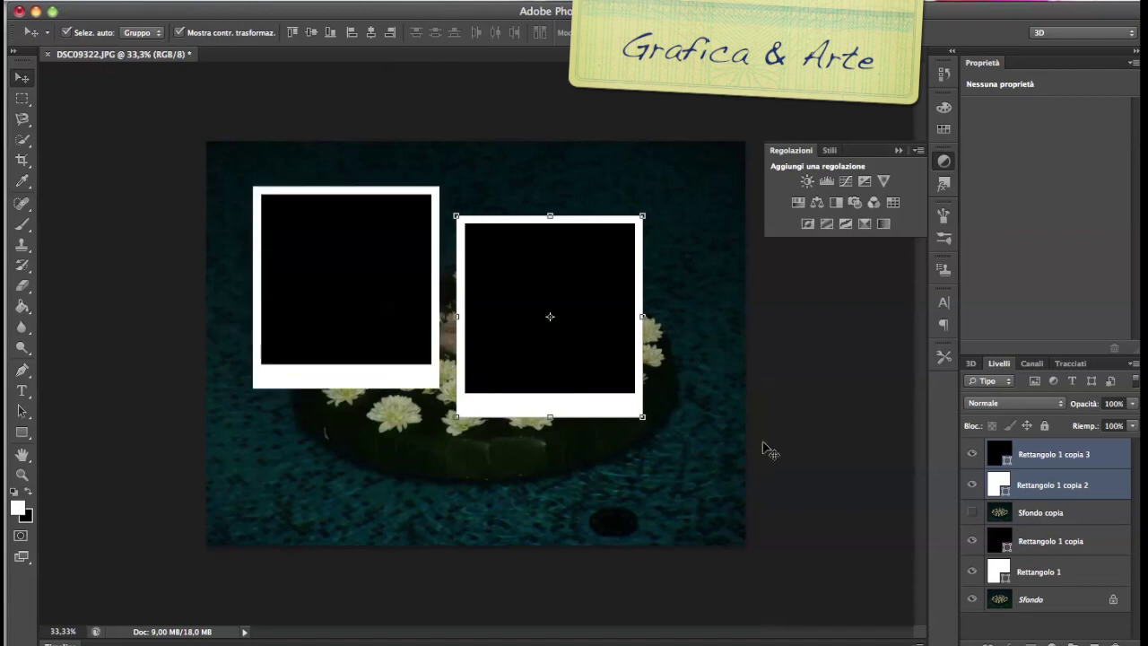
drag(590, 397, 548, 429)
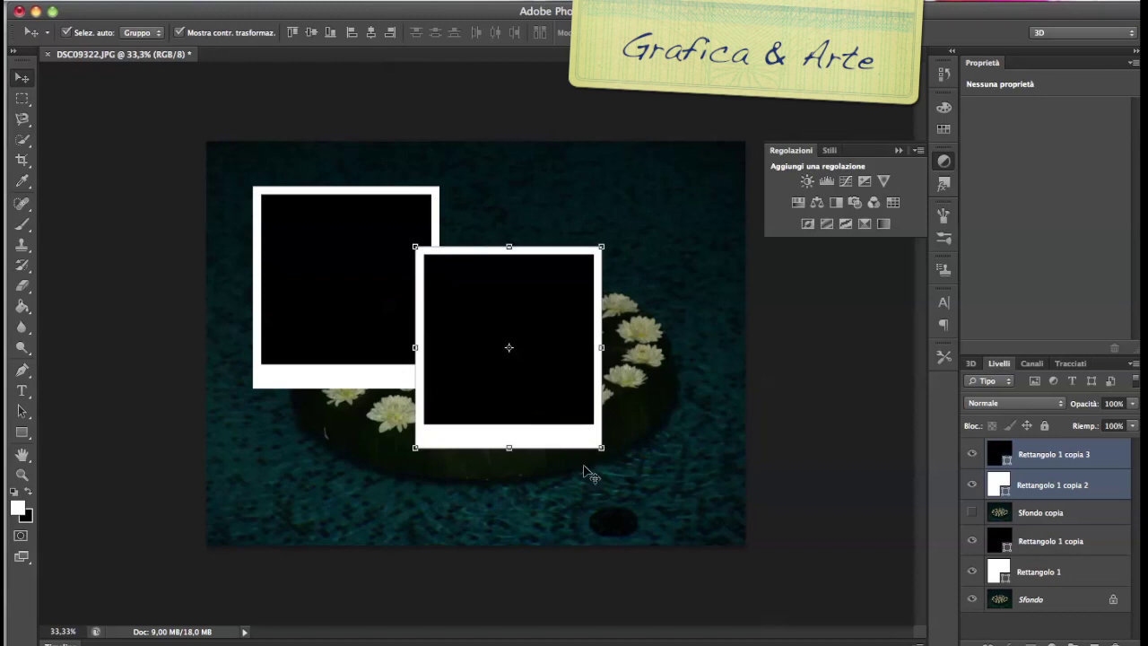
drag(603, 462, 624, 431)
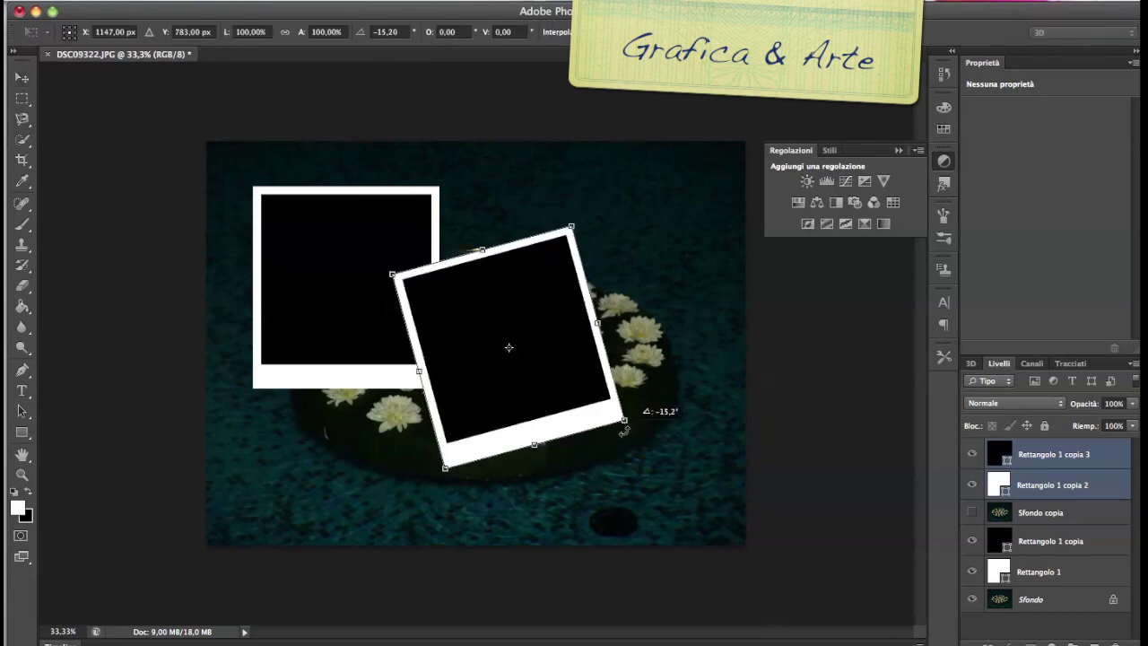
key(Return)
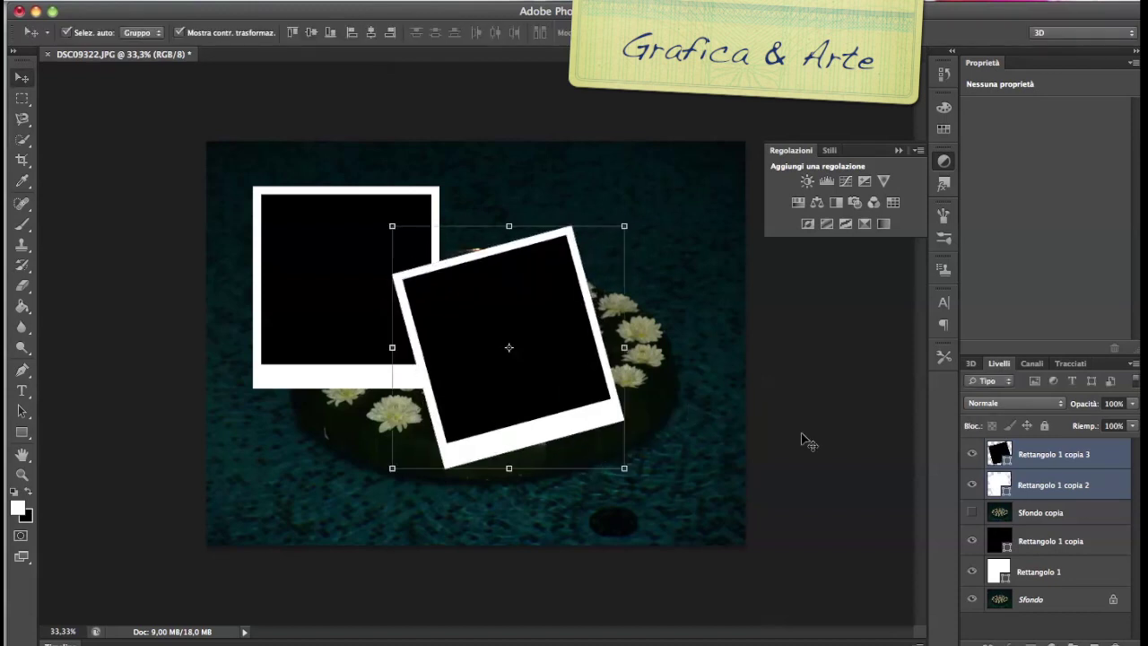
Step: Duplicate the second polaroid and move the copy up-right, rotating it about 30°
click(1076, 453)
shift+click(1063, 485)
mouse_move(1061, 485)
mouse_down()
mouse_move(1079, 641)
mouse_move(1098, 643)
mouse_up()
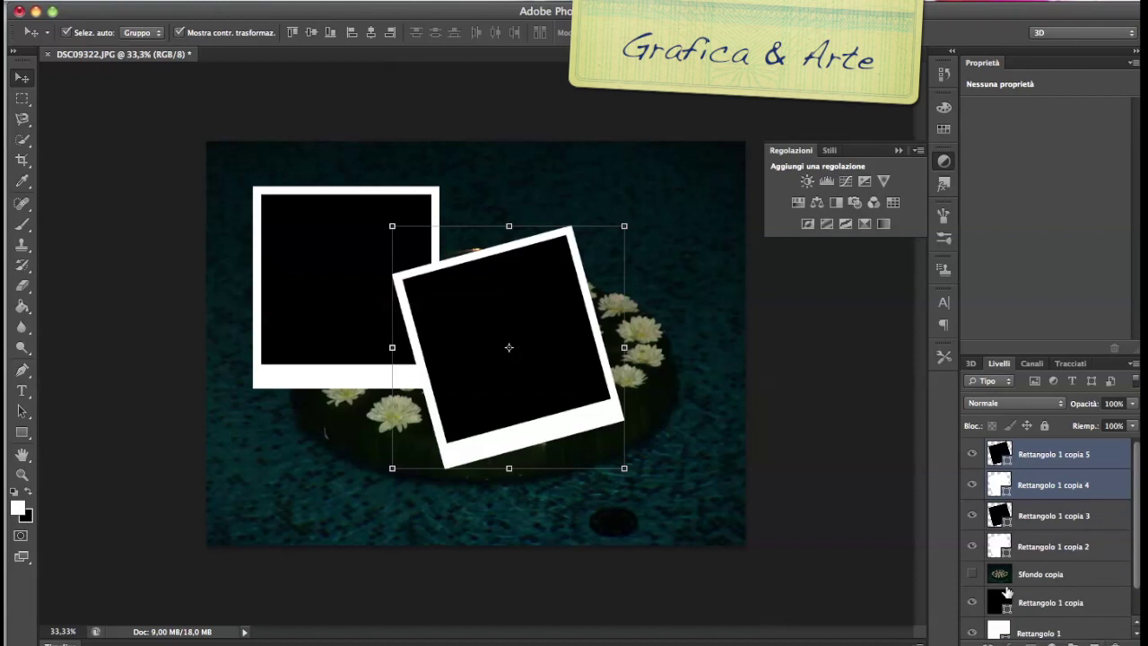
drag(566, 375, 668, 295)
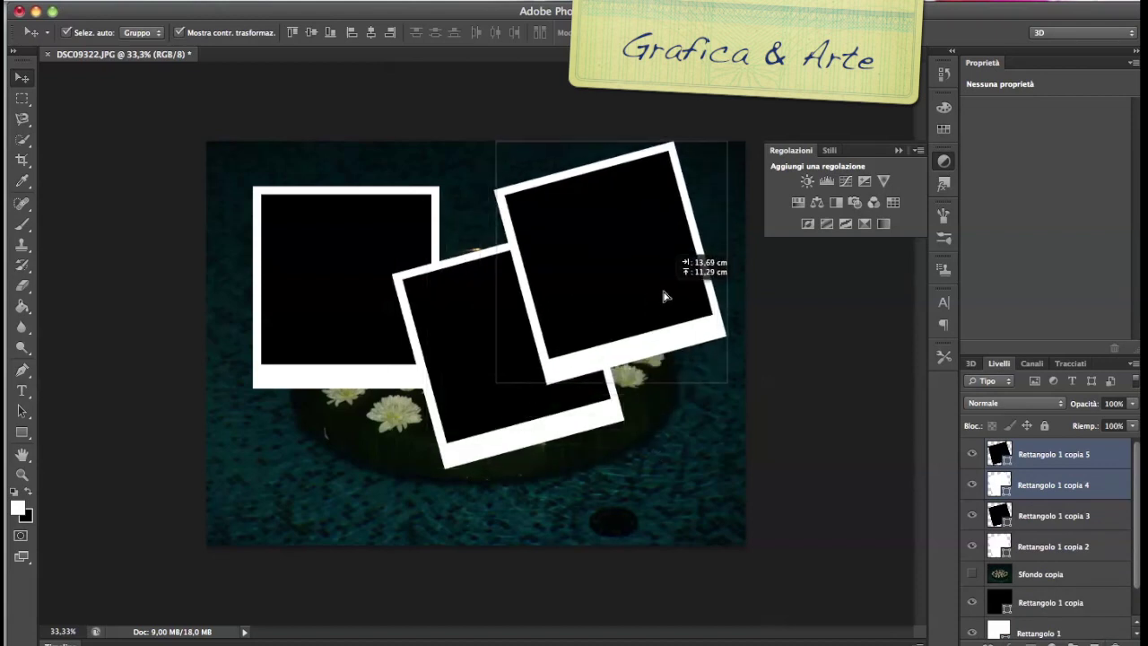
drag(730, 128, 759, 224)
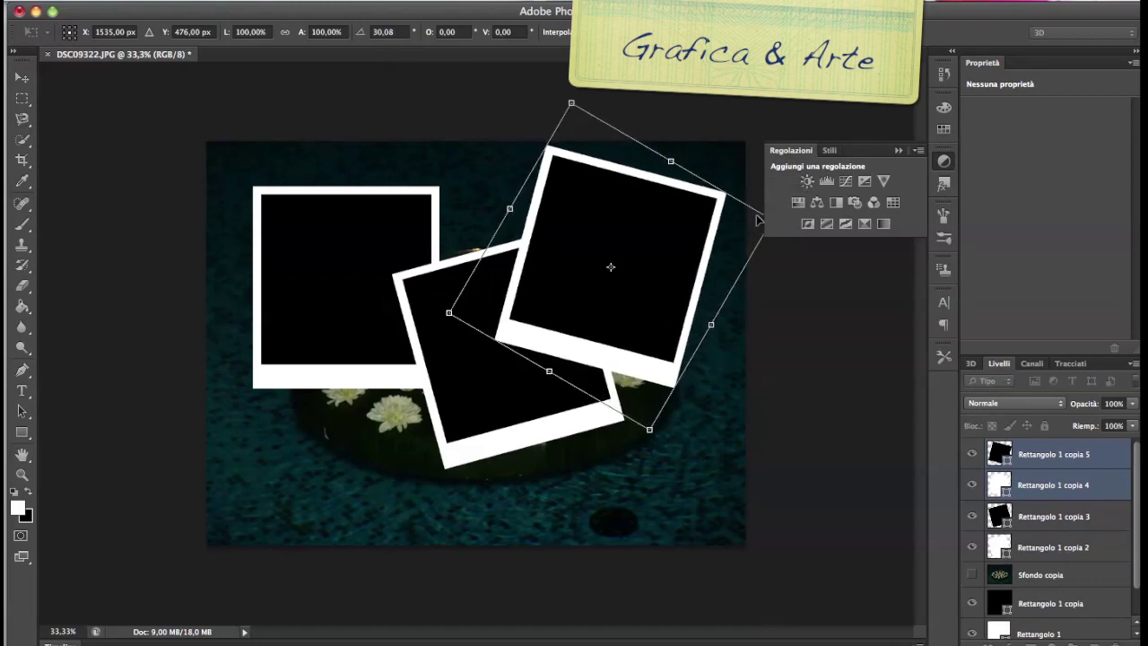
Step: Make photo copies Sfondo copia 2 and 3, placed above the second and third polaroids
key(Return)
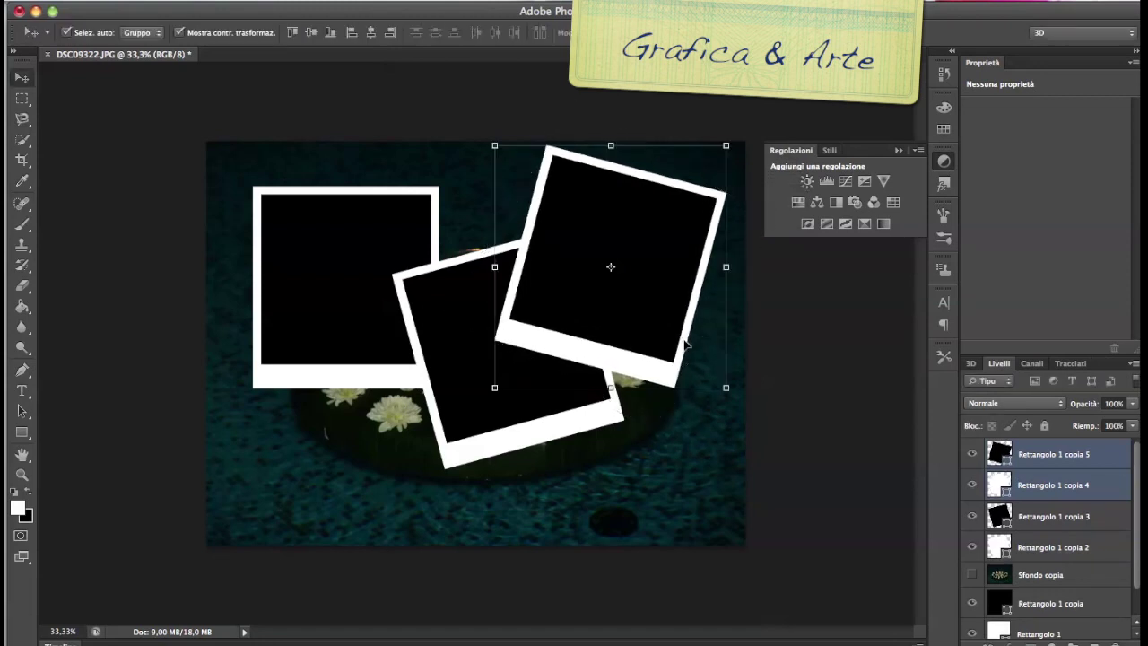
click(1038, 577)
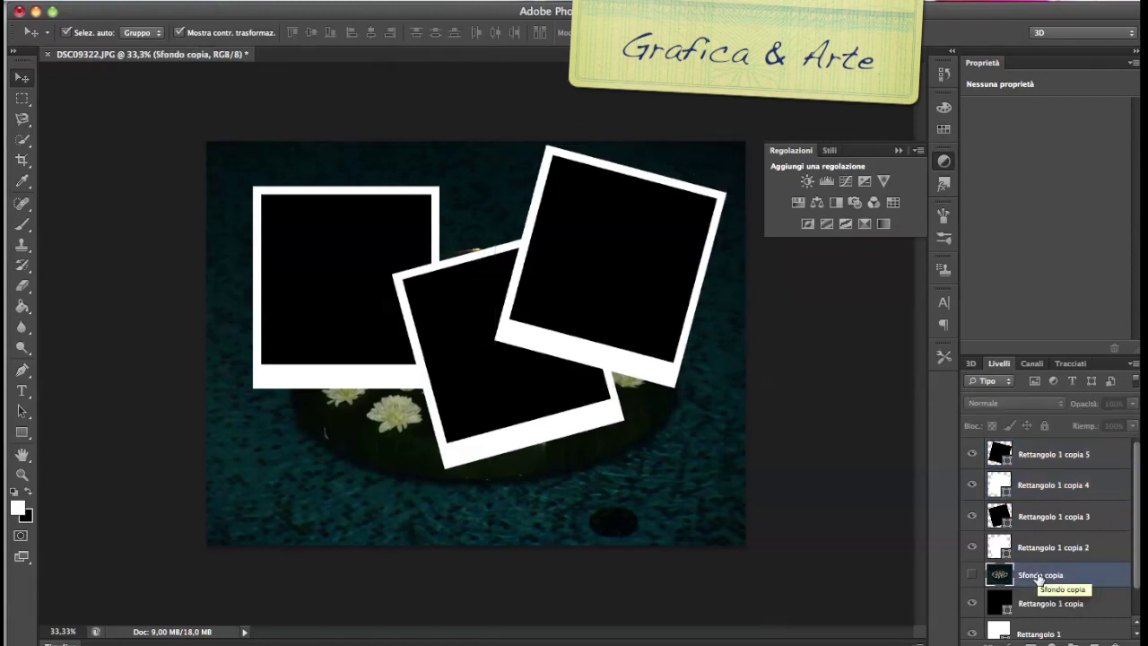
key(ctrl+j)
drag(1043, 560, 1045, 504)
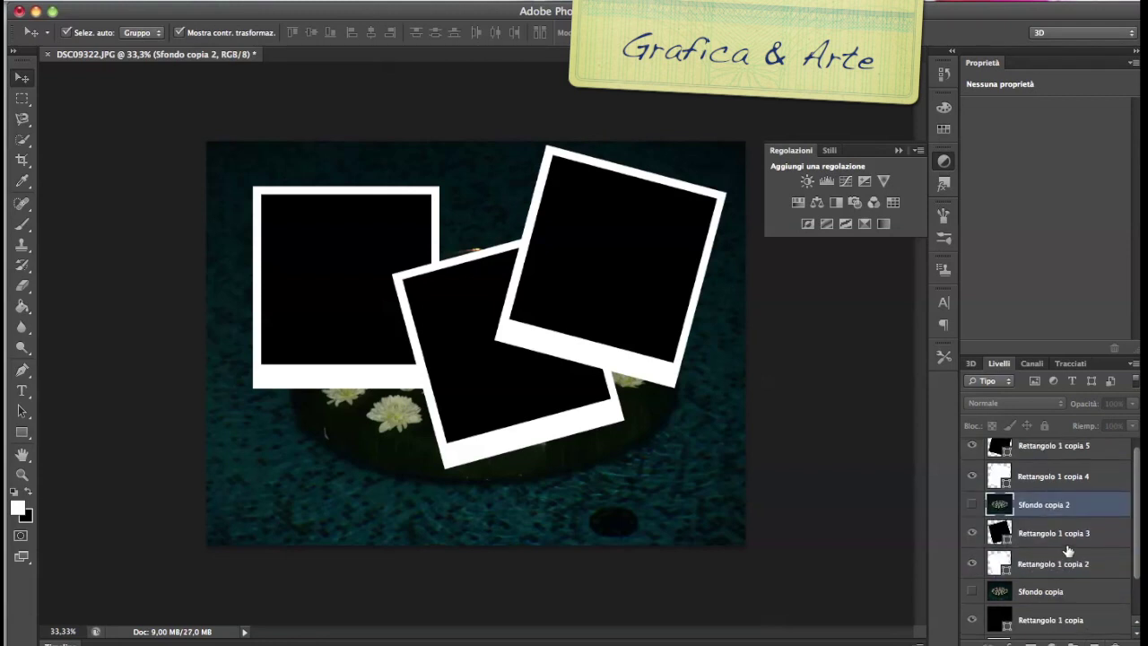
drag(1045, 514, 1095, 642)
drag(1037, 513, 1039, 445)
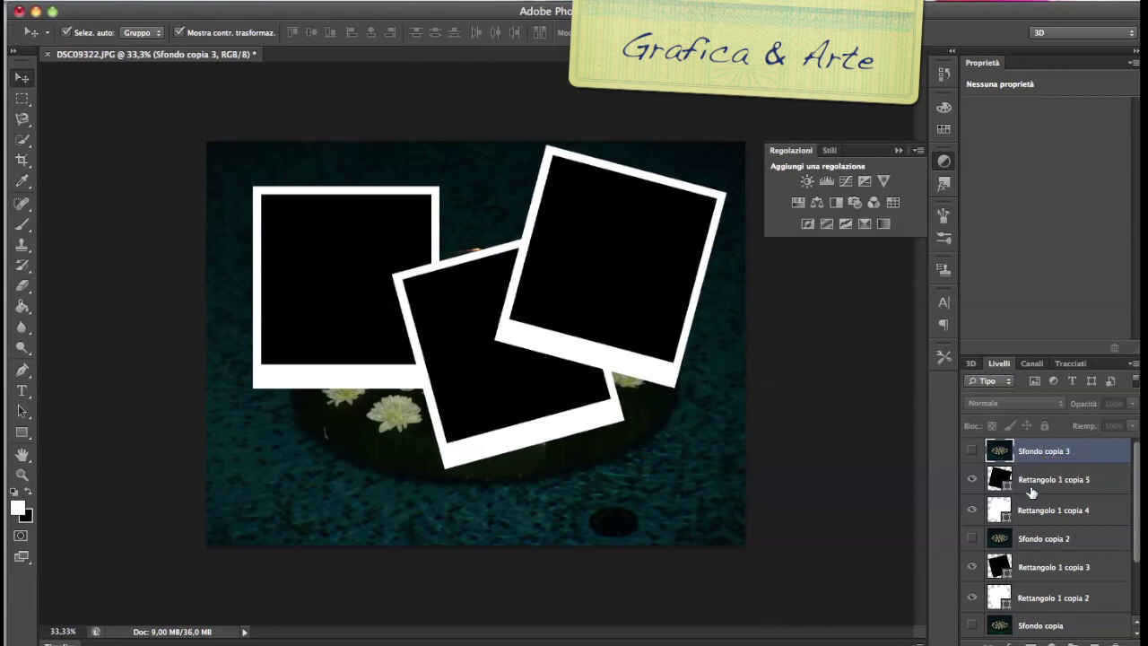
click(1033, 483)
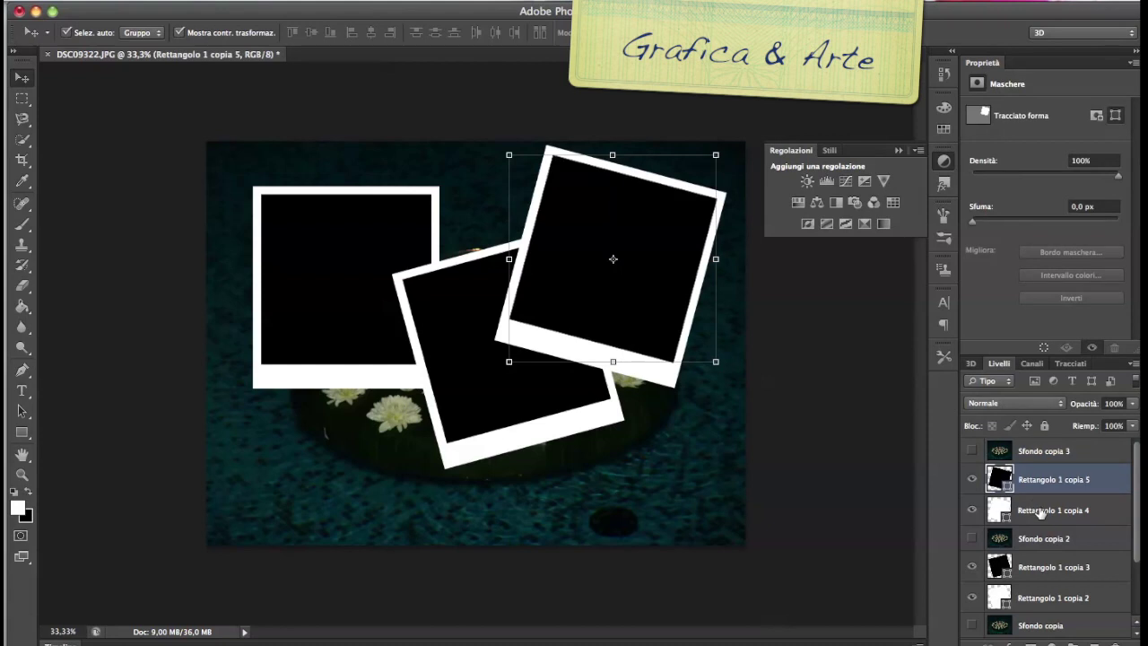
Step: Add a fourth polaroid at the lower left, rotated nearly upright and slightly shrunk
shift+click(1041, 511)
drag(1040, 511, 1097, 641)
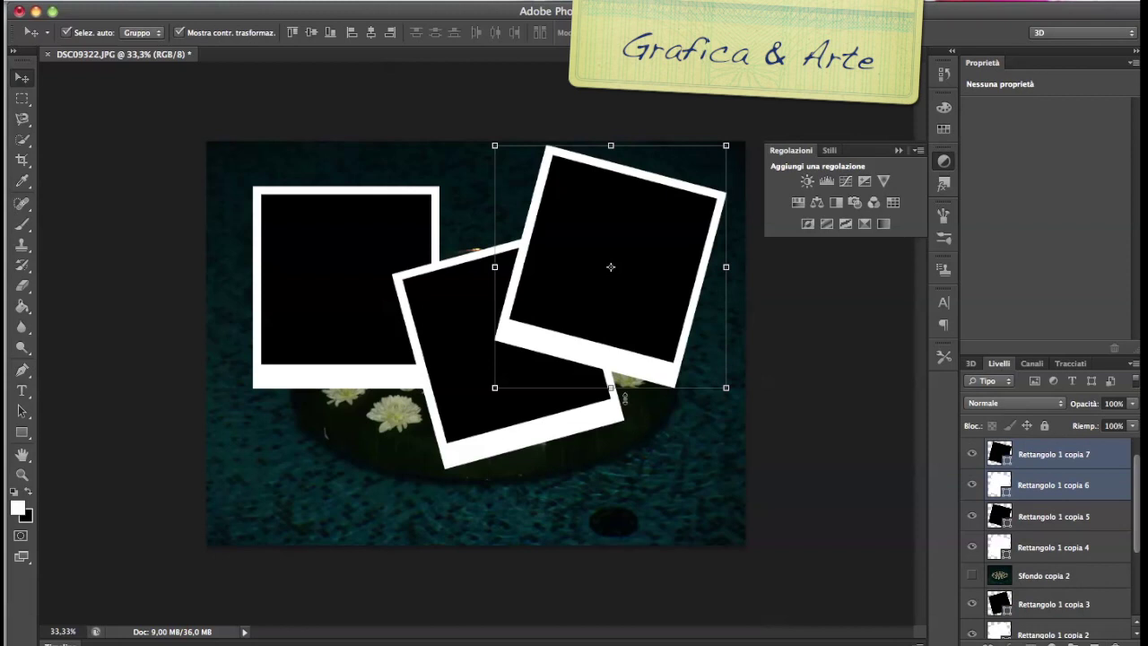
mouse_move(646, 324)
mouse_down()
mouse_move(553, 487)
mouse_move(410, 474)
mouse_up()
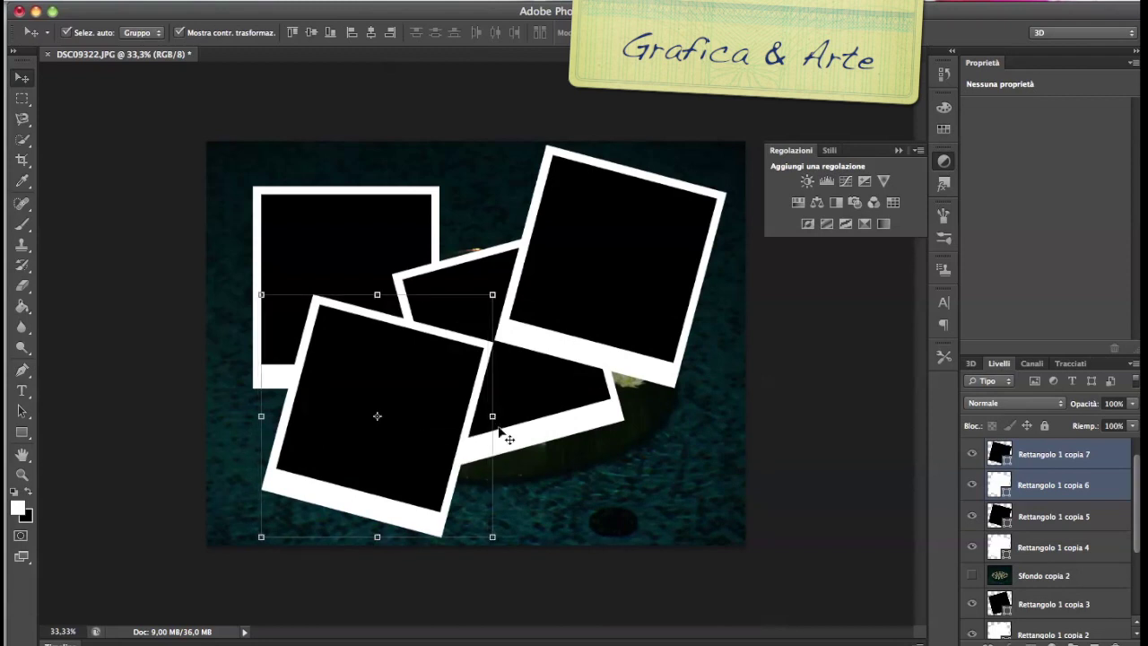
drag(500, 279, 495, 237)
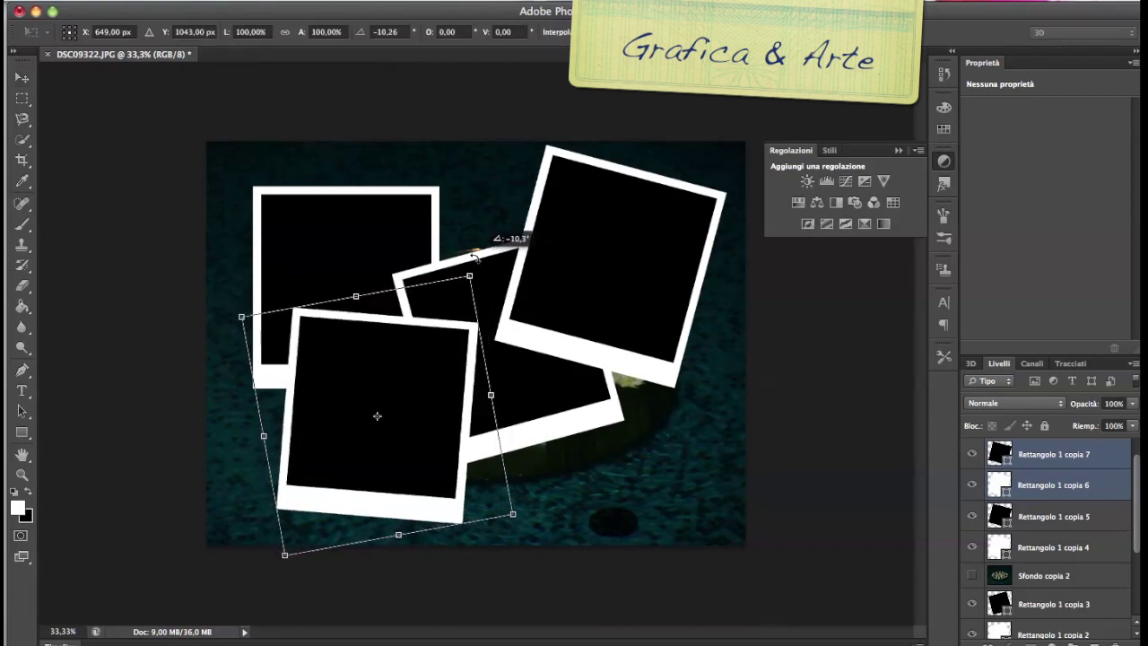
drag(478, 308, 457, 328)
key(Return)
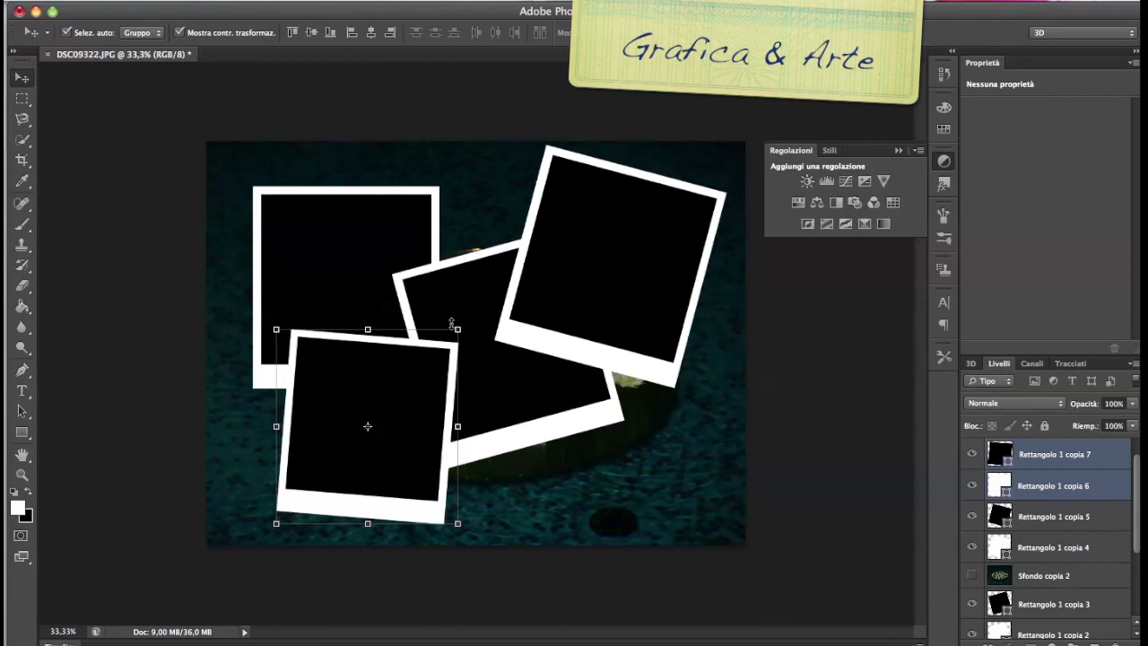
Step: Slightly shrink the top-right and middle polaroids
click(538, 332)
drag(494, 384, 510, 364)
key(Return)
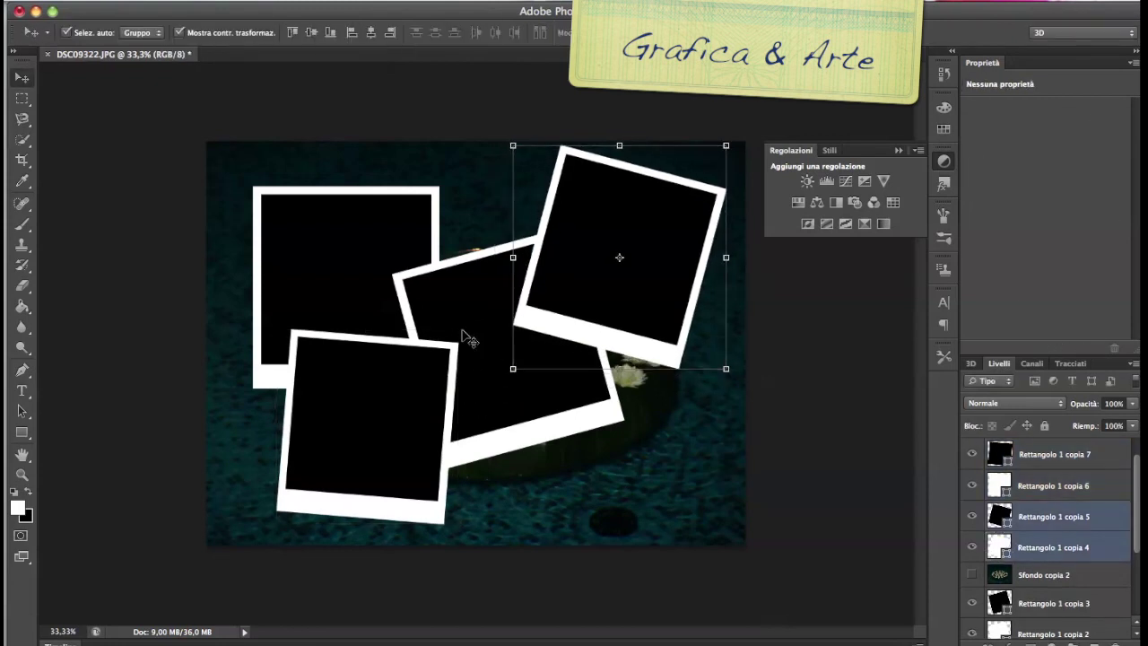
scroll(1068, 515, down, 2)
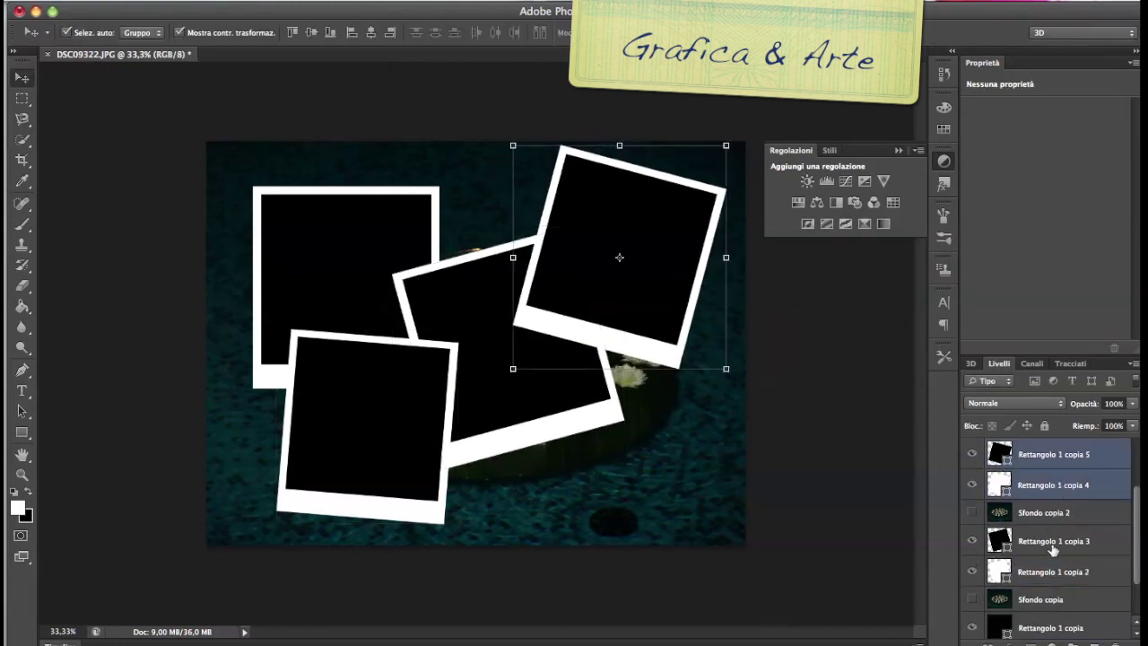
click(1054, 543)
shift+click(1051, 571)
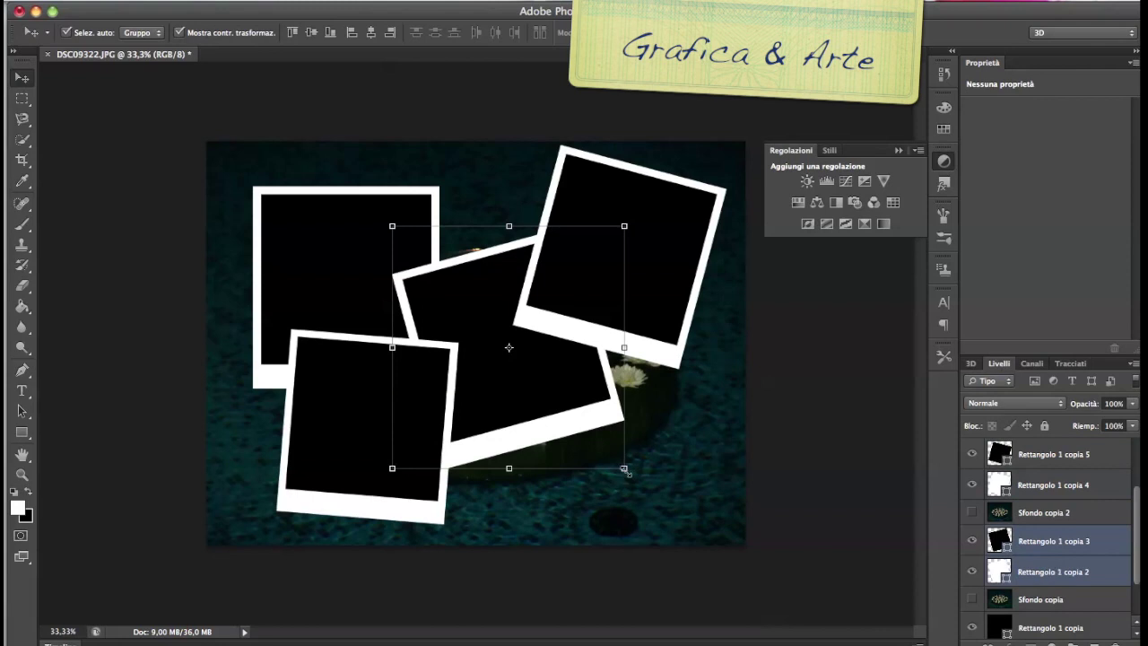
drag(626, 469, 608, 452)
key(Return)
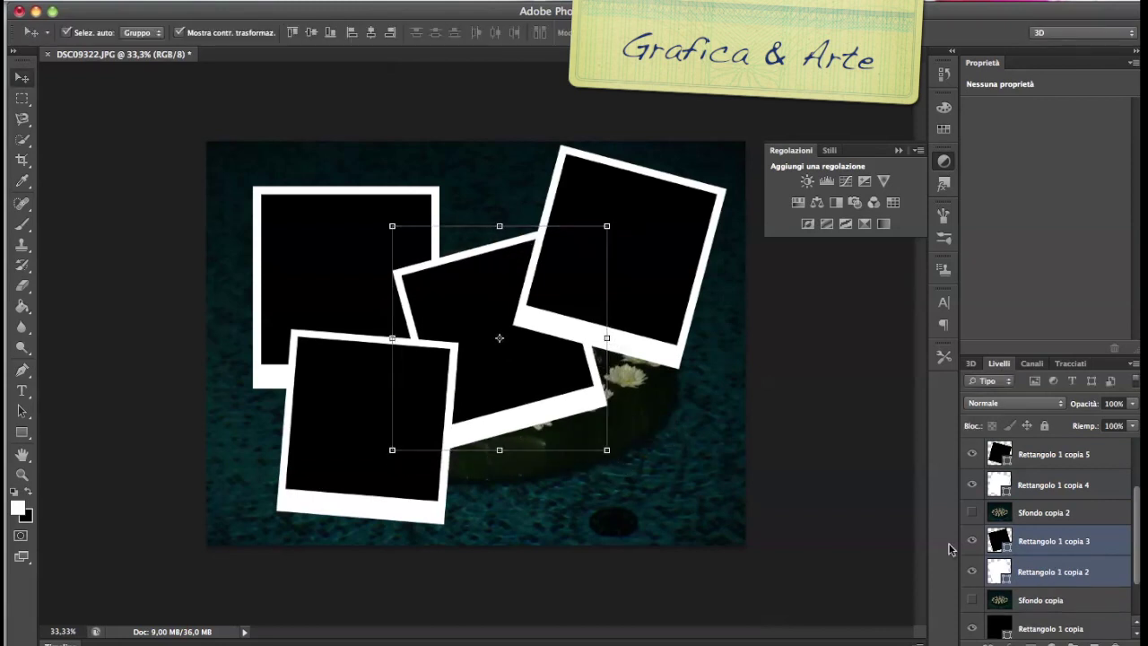
Step: Add a fifth polaroid at the lower right tilted about 4°, with Sfondo copia 4 on top
drag(951, 549, 1040, 426)
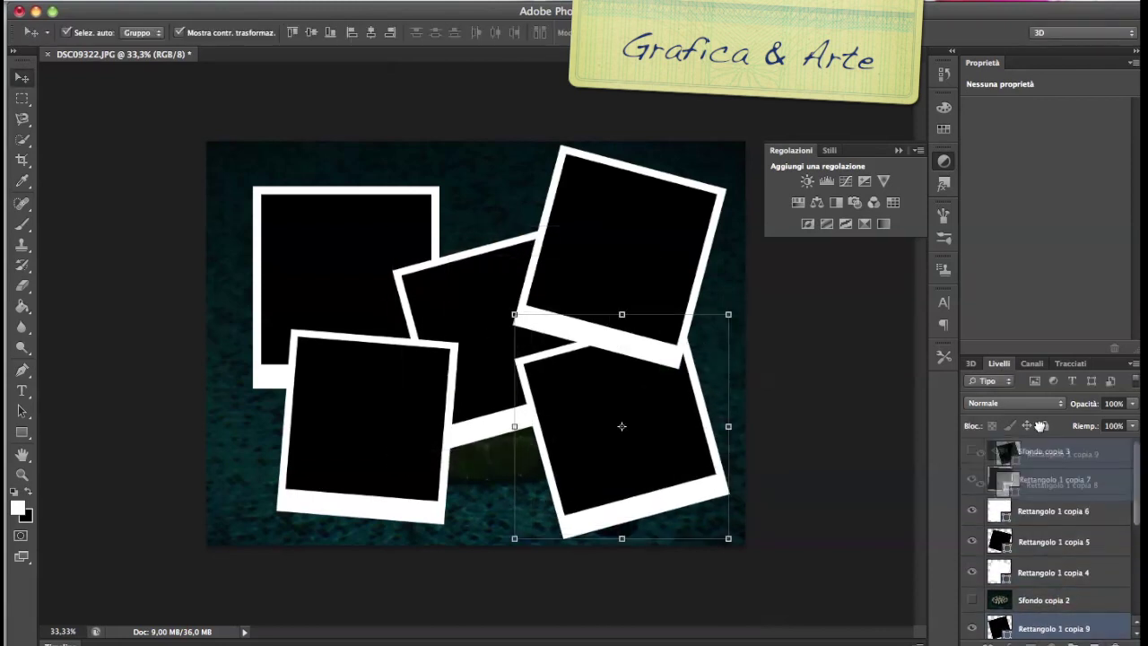
key(ctrl+t)
drag(738, 302, 746, 311)
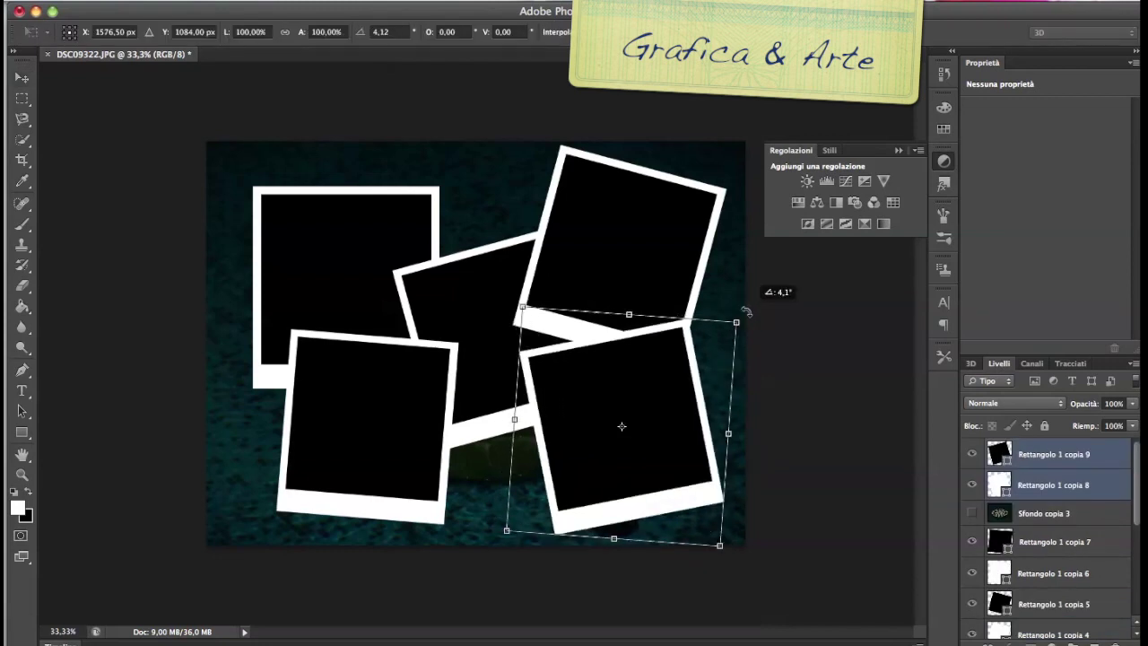
key(Return)
click(1059, 514)
key(ctrl+j)
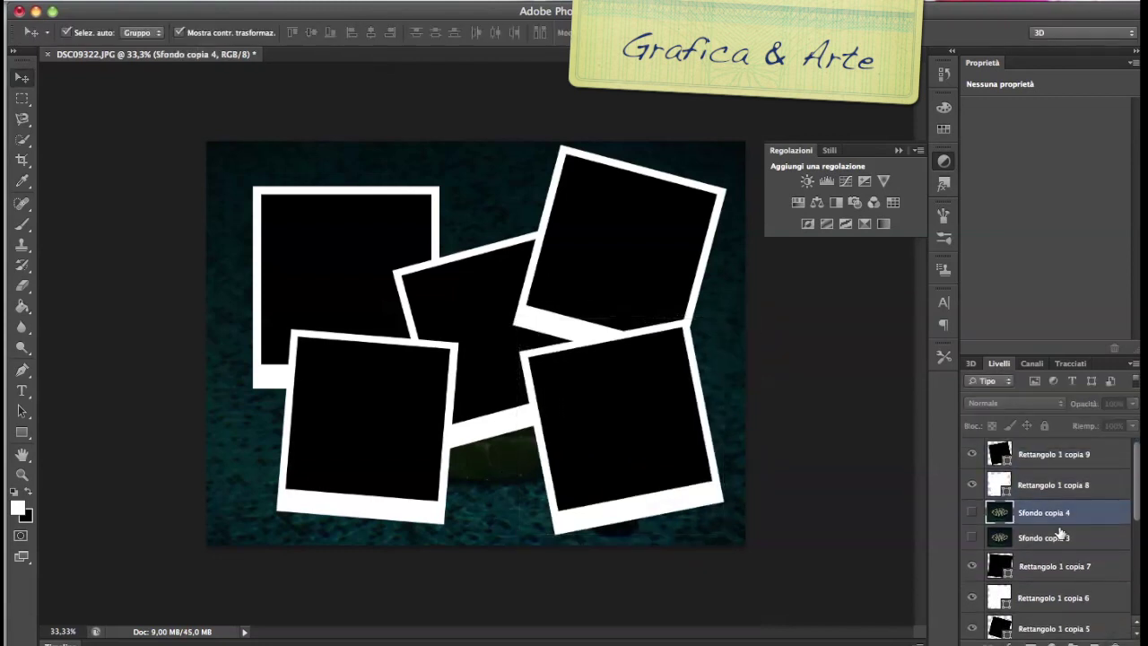
drag(1059, 513, 1040, 444)
Step: Nudge the middle polaroid upward; try tilting the top-left polaroid, then cancel
click(1054, 479)
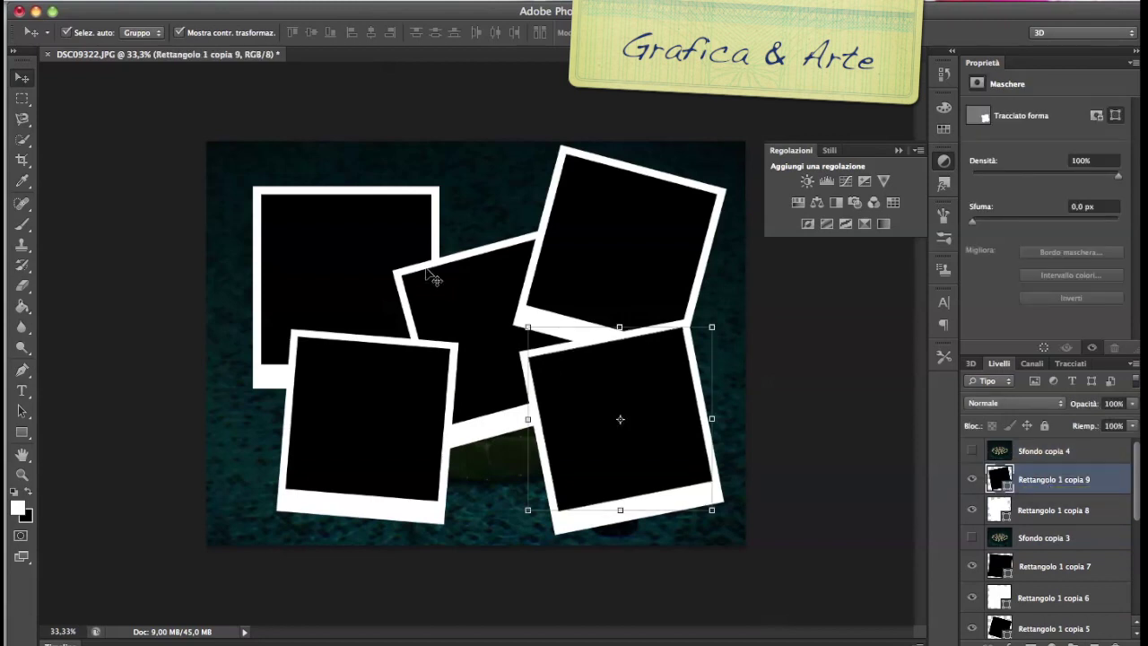
scroll(1059, 538, down, 3)
click(1054, 622)
shift+click(1063, 593)
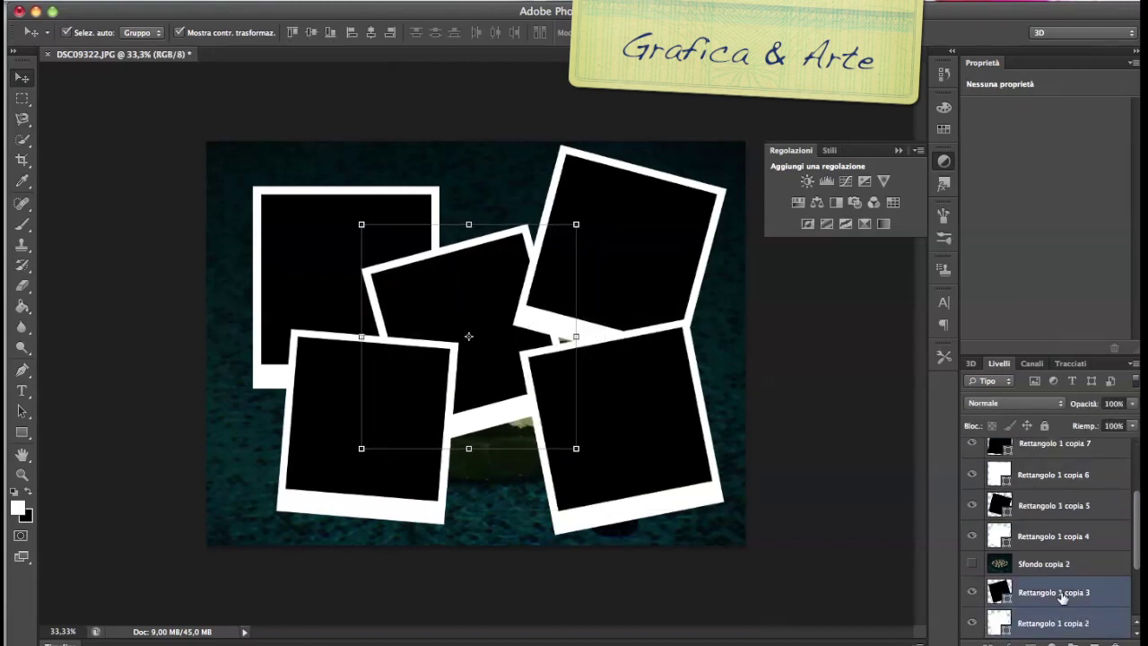
key(shift+Up)
key(shift+Up)
key(shift+Up)
scroll(1058, 583, down, 3)
click(1040, 598)
shift+click(1054, 570)
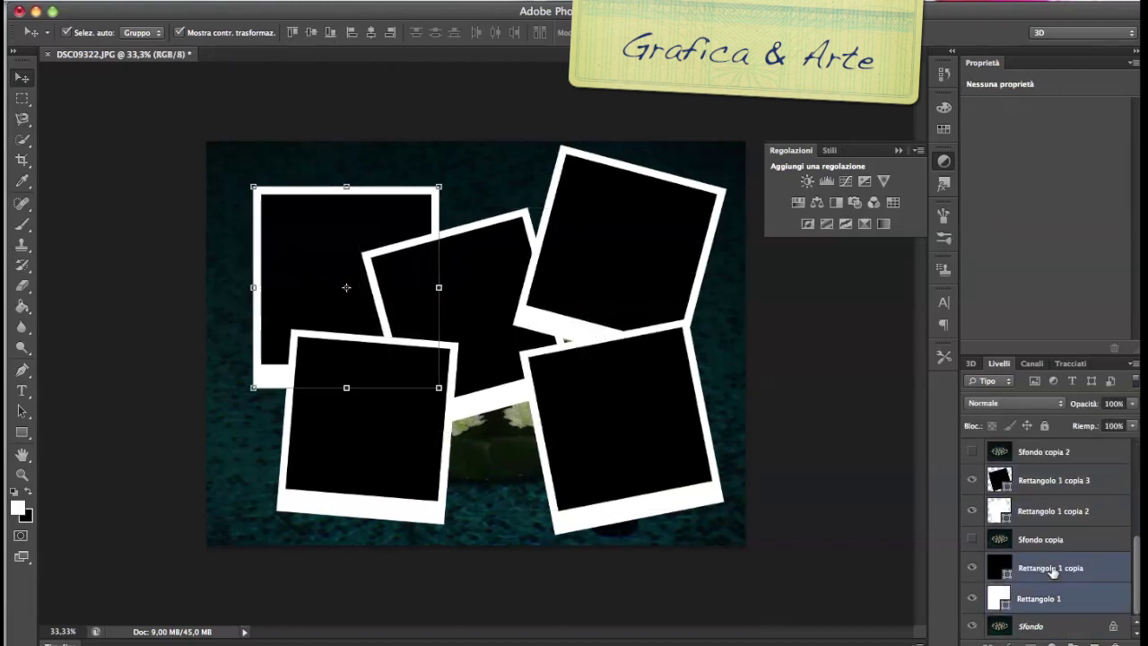
drag(447, 394, 455, 384)
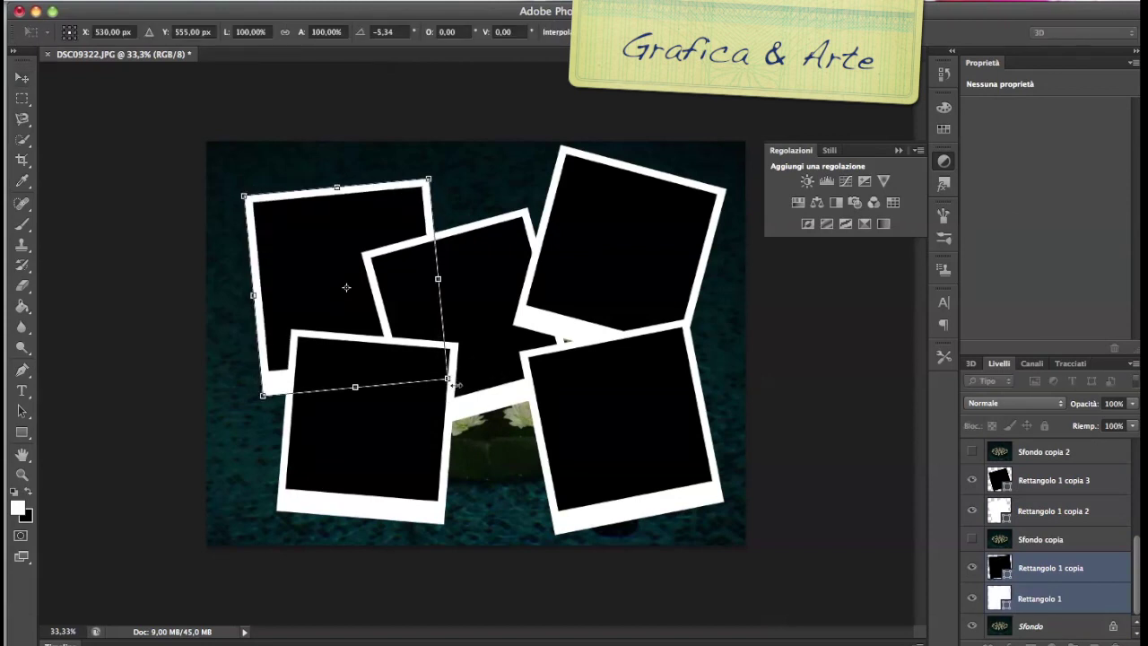
key(Escape)
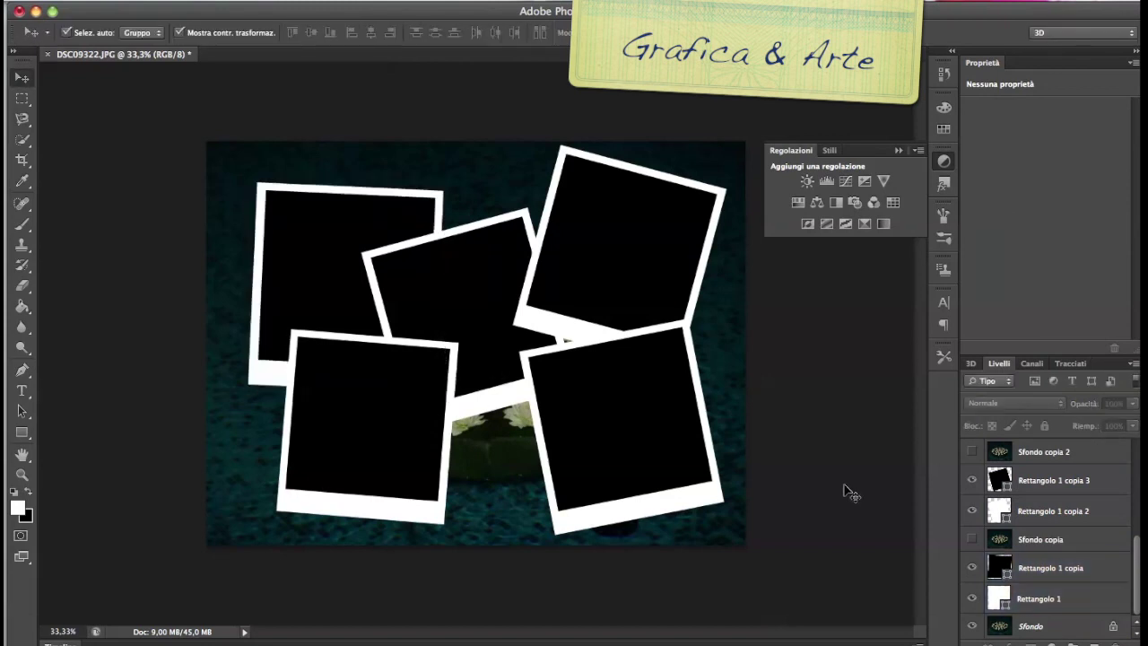
Step: Show Sfondo copia 2 and 4, and clip Sfondo copia 4 into its polaroid
click(973, 451)
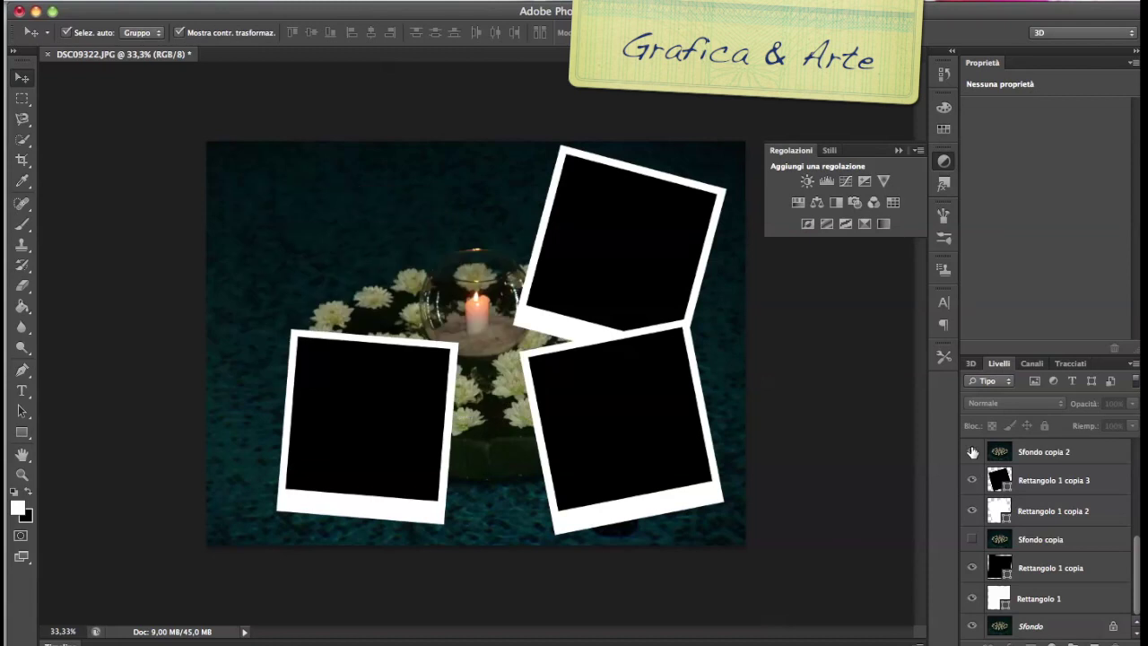
scroll(1040, 466, up, 5)
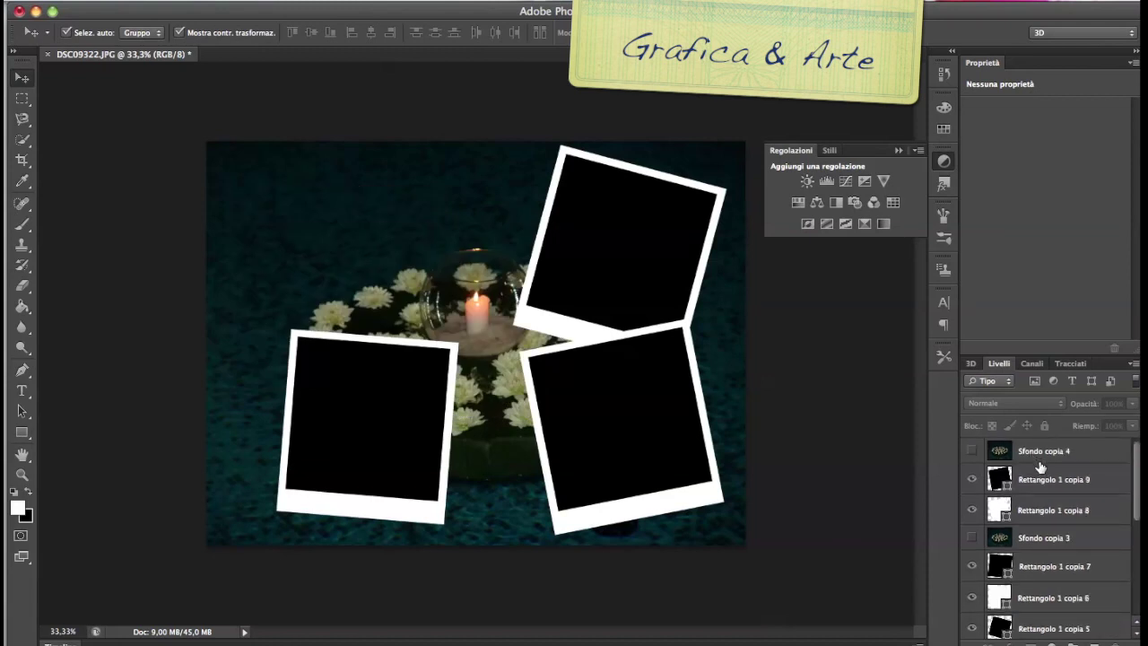
click(972, 450)
click(1040, 455)
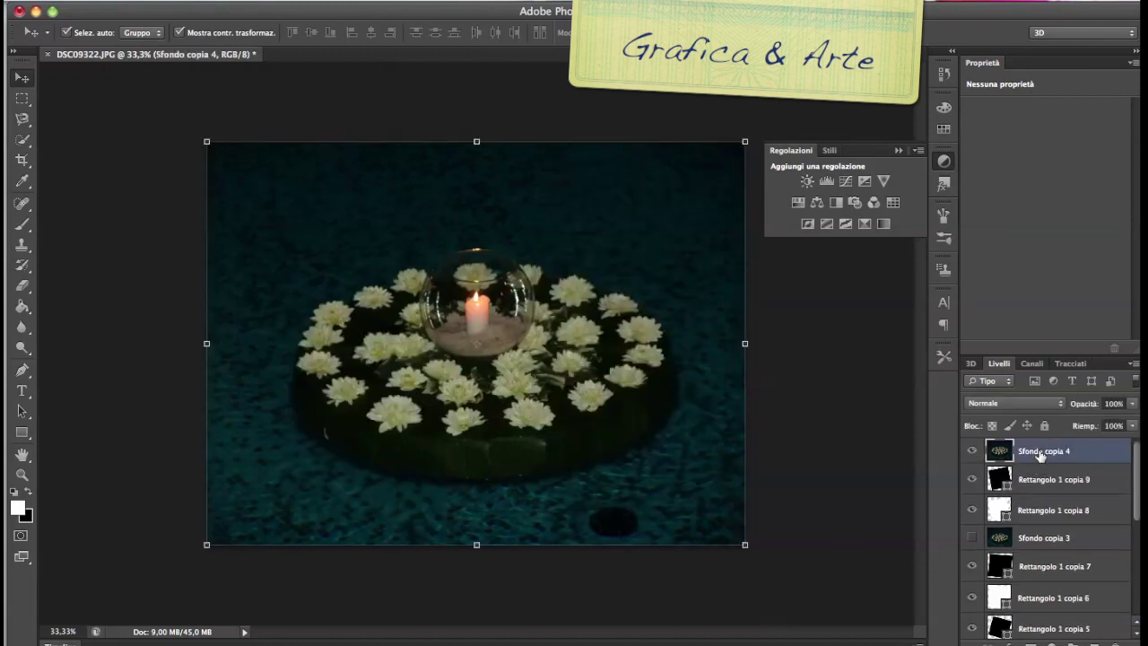
right_click(1040, 454)
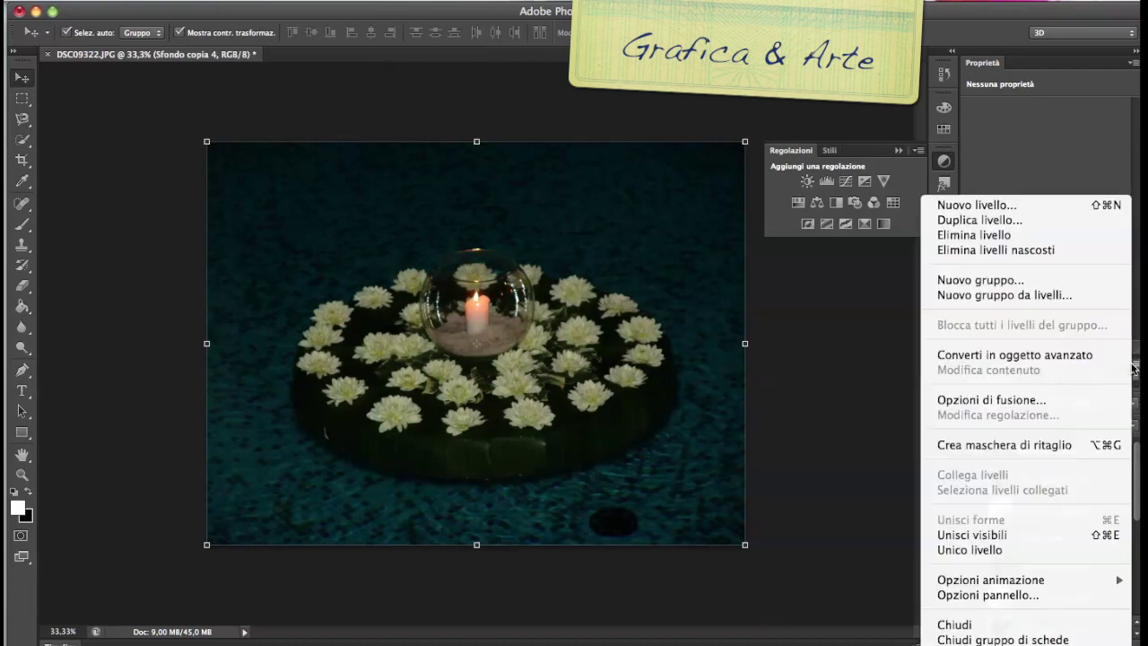
click(1048, 445)
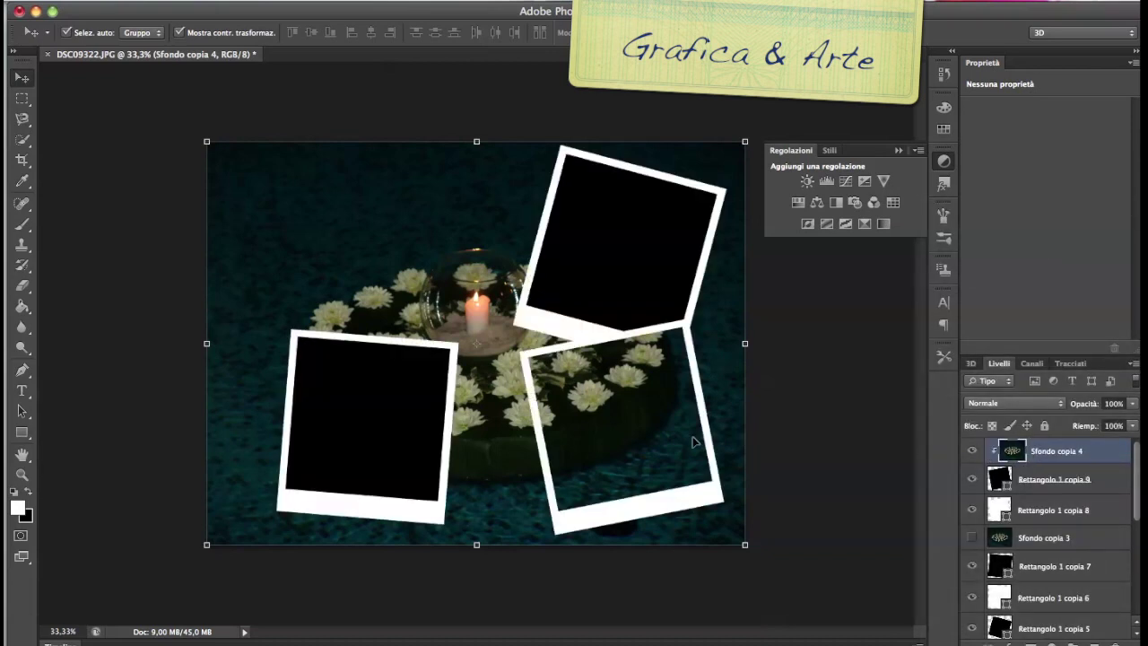
Step: Show Sfondo copia 3 and clip it into its polaroid
click(1031, 538)
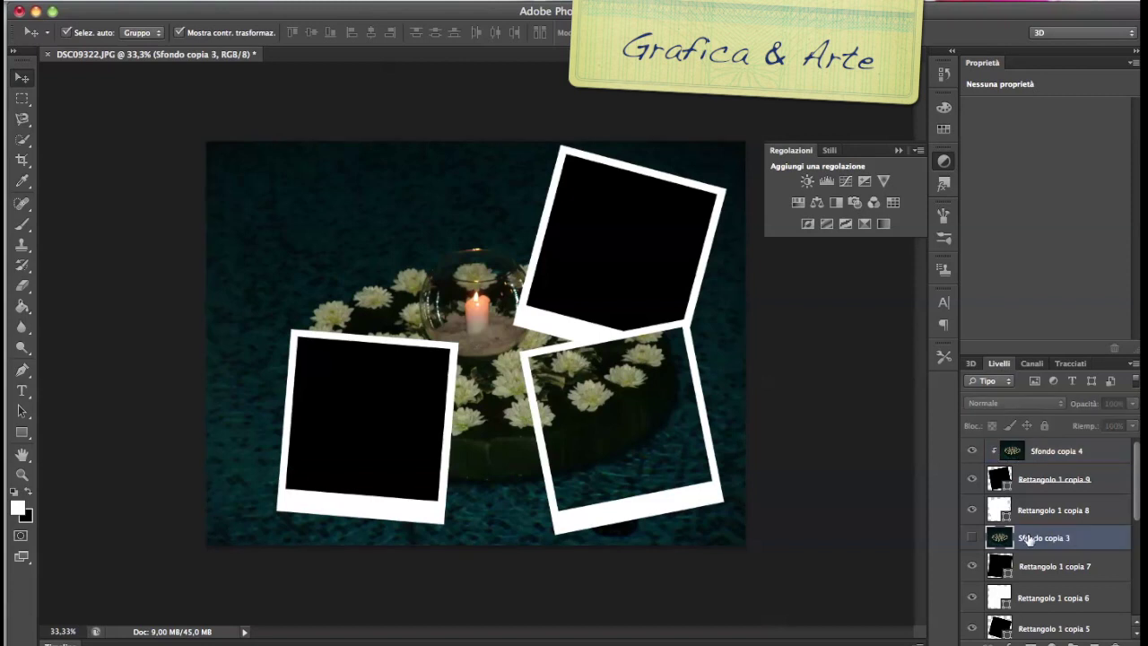
click(972, 539)
drag(1138, 476, 1133, 514)
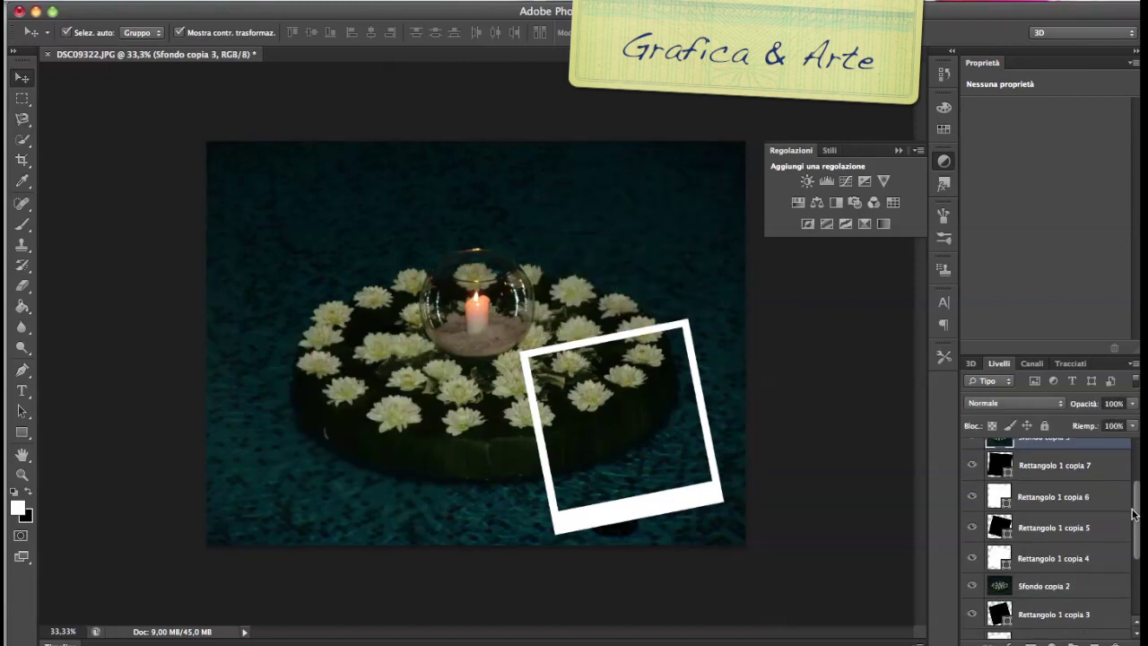
scroll(1132, 507, up, 2)
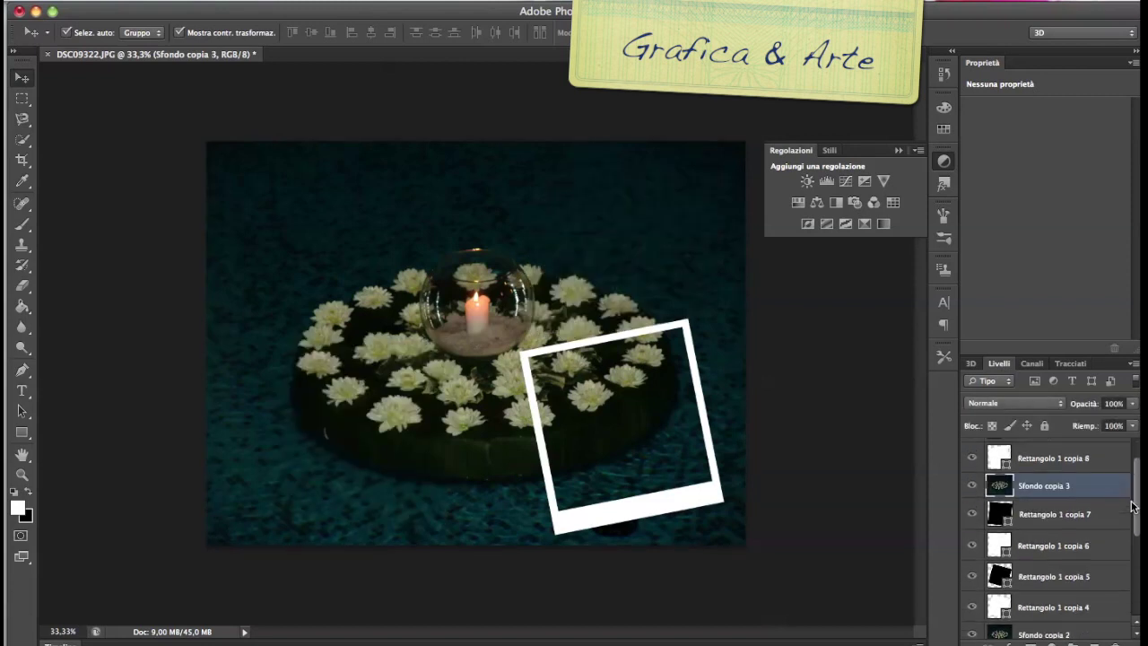
click(1132, 366)
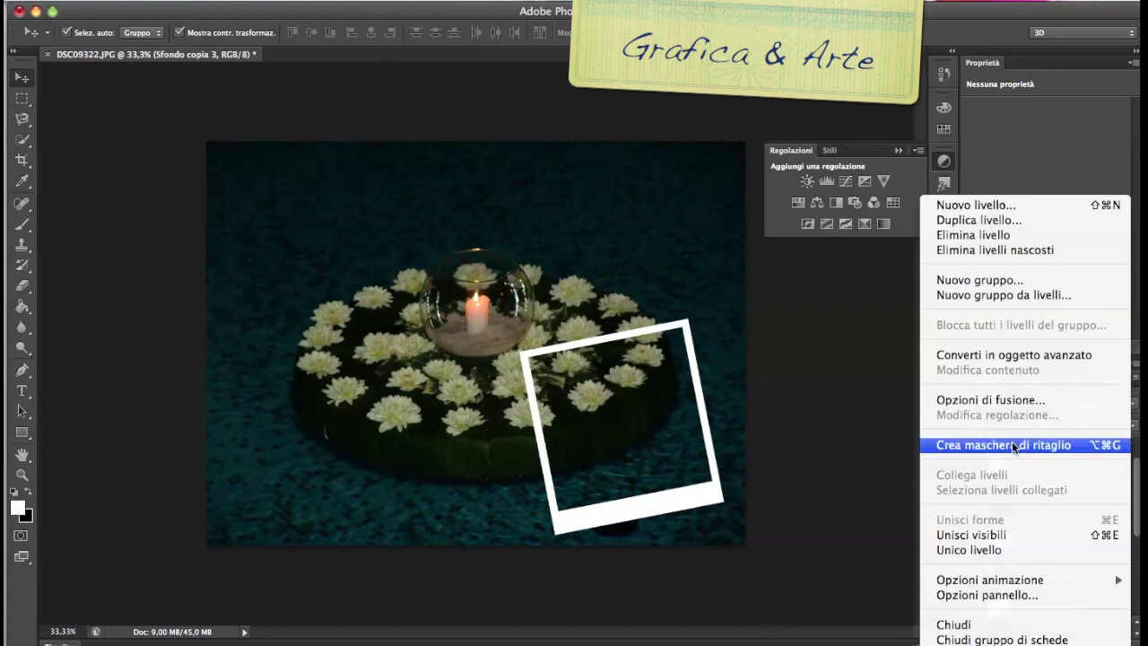
click(1013, 443)
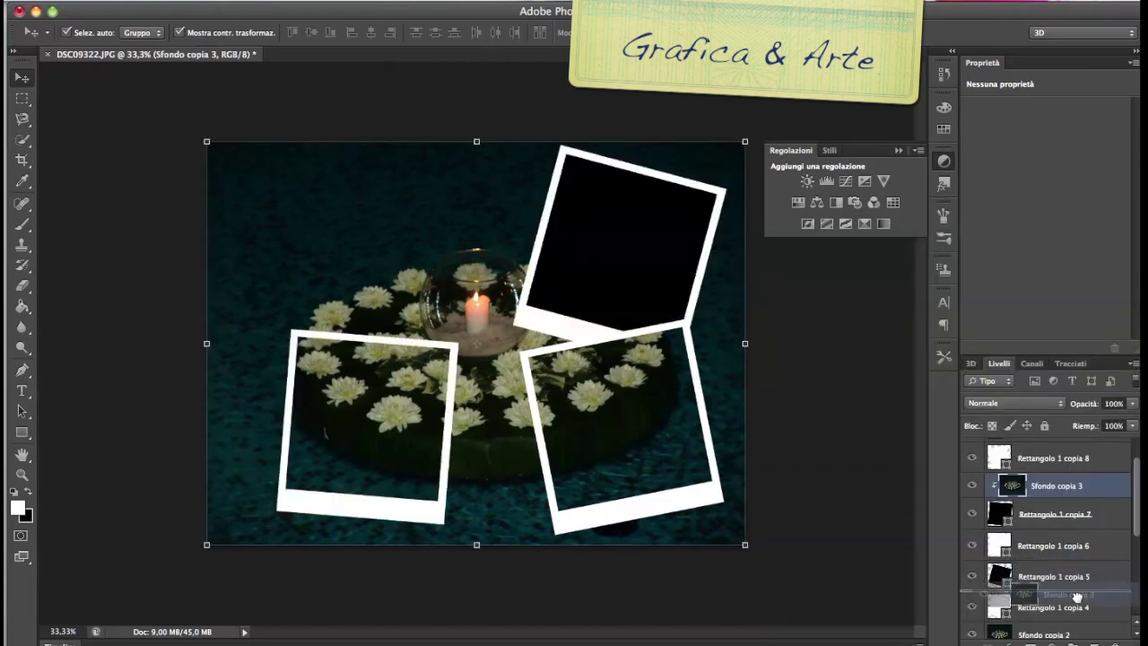
Step: Duplicate the photo as Sfondo copia 5 above Rettangolo 1 copia 5 and clip it in
drag(1088, 642, 1088, 643)
drag(1033, 489, 1031, 591)
scroll(1076, 556, down, 5)
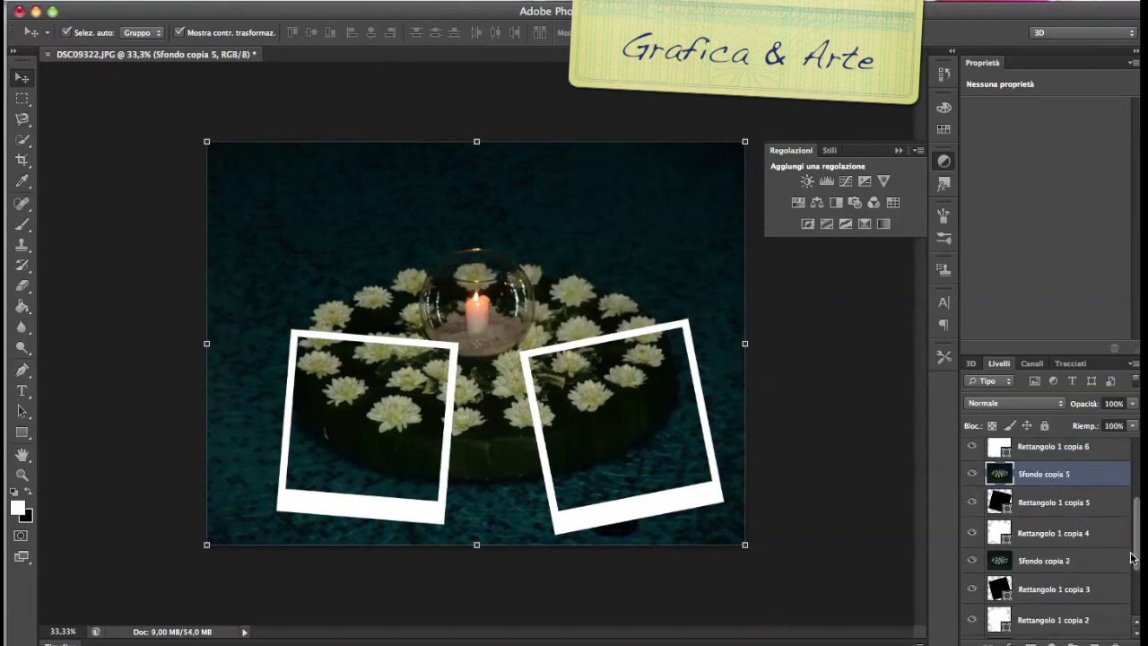
click(1135, 364)
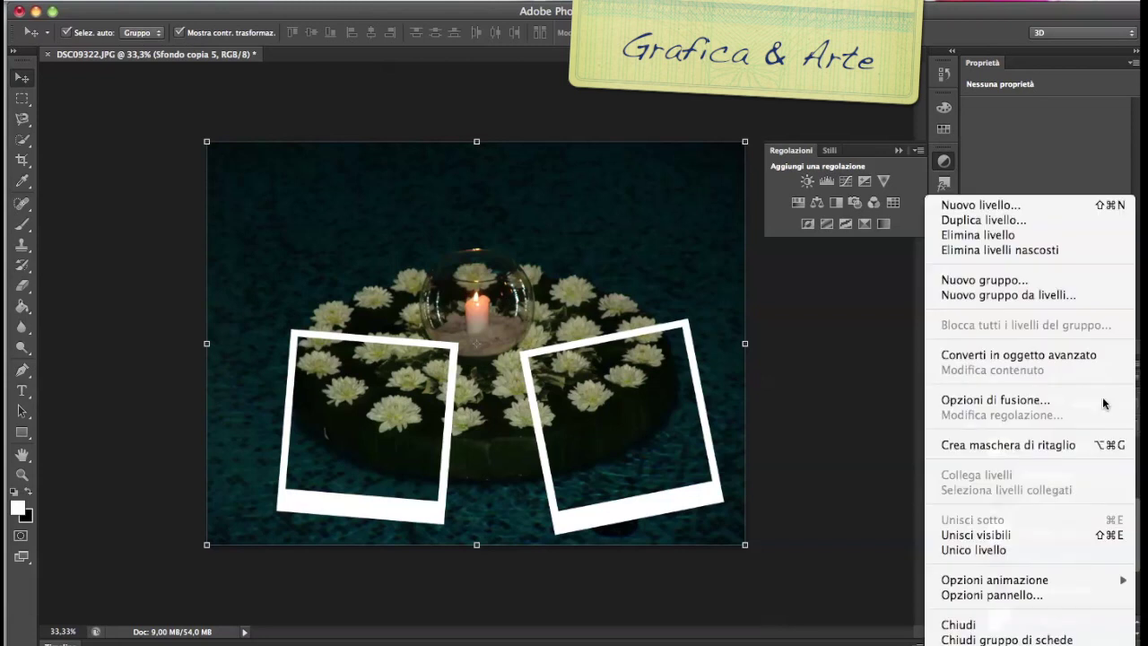
click(1010, 445)
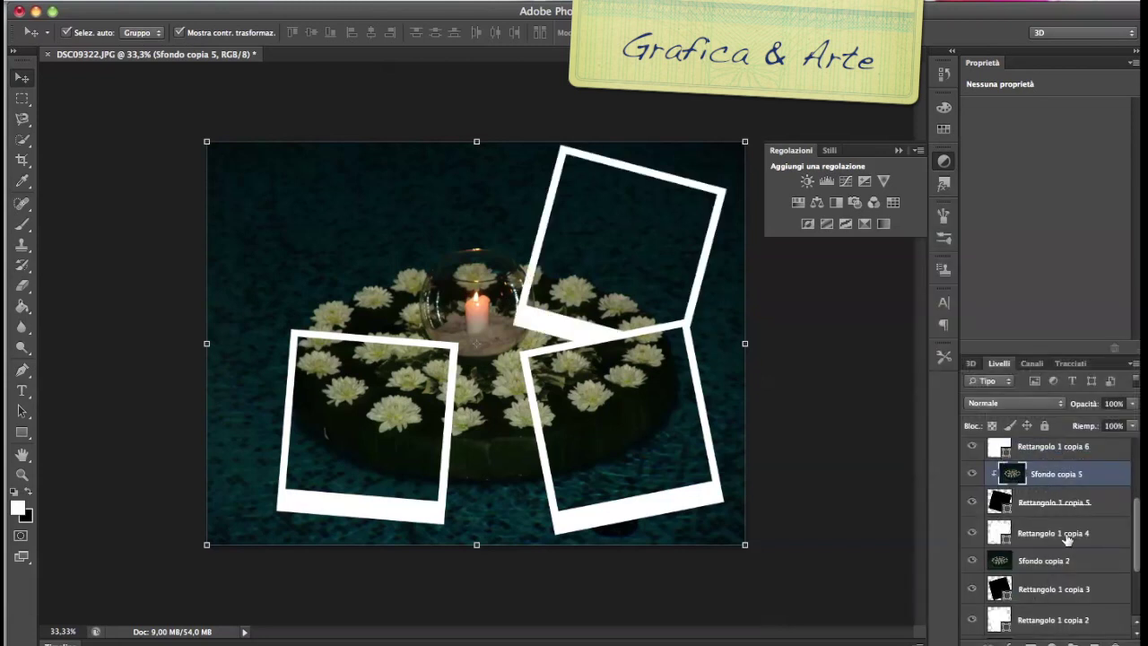
Step: Clip Sfondo copia 2 into its polaroid
click(1050, 560)
click(1135, 364)
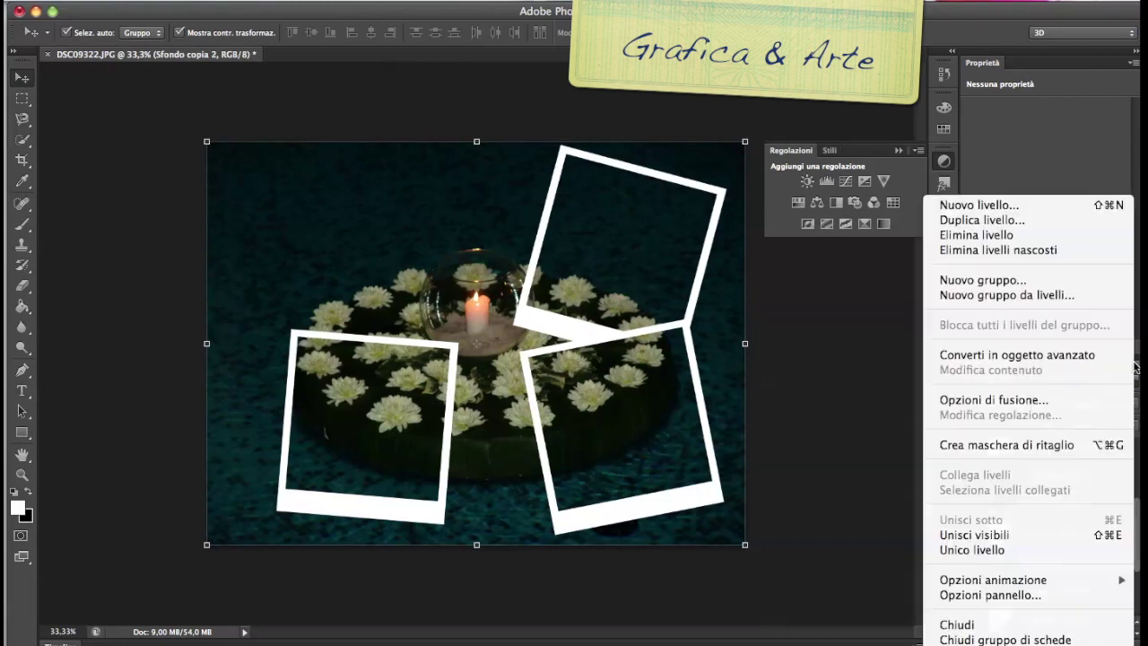
click(1020, 446)
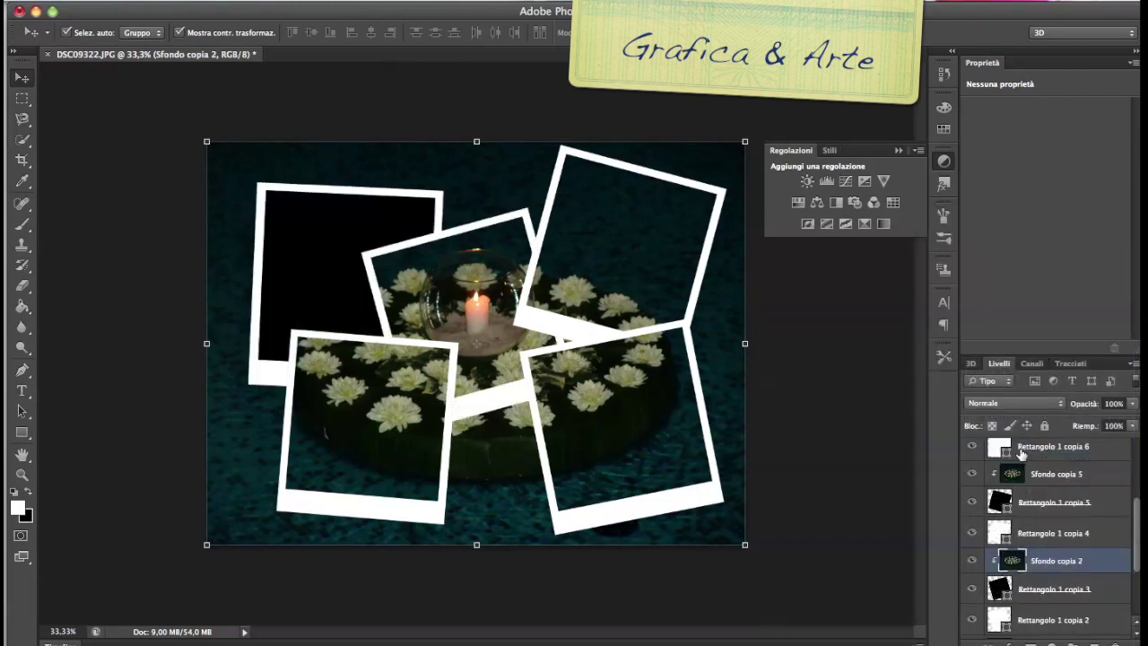
drag(1136, 556, 1136, 585)
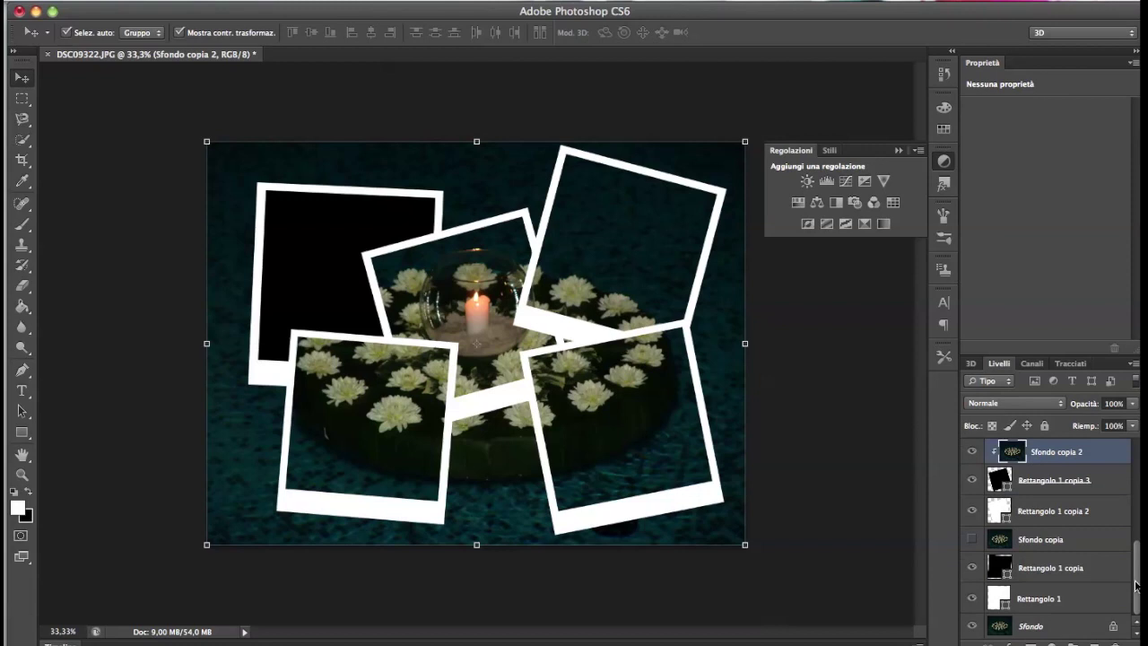
Step: Show and clip Sfondo copia into the top-left polaroid, then hide the original Sfondo layer
click(1038, 539)
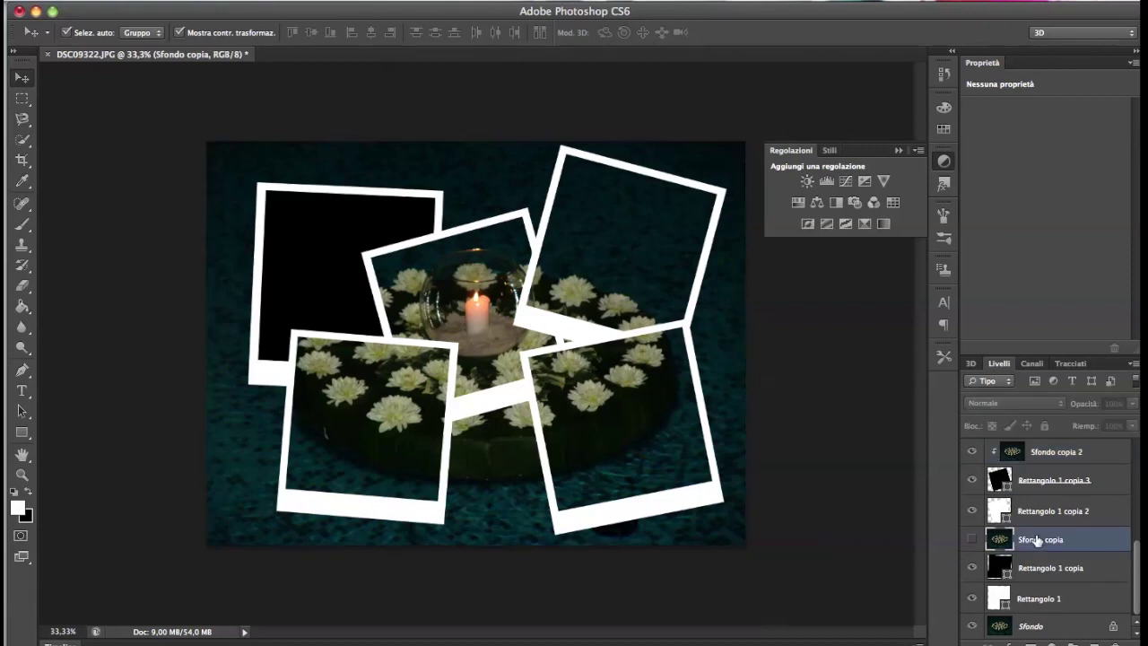
click(973, 540)
click(1133, 363)
click(1029, 456)
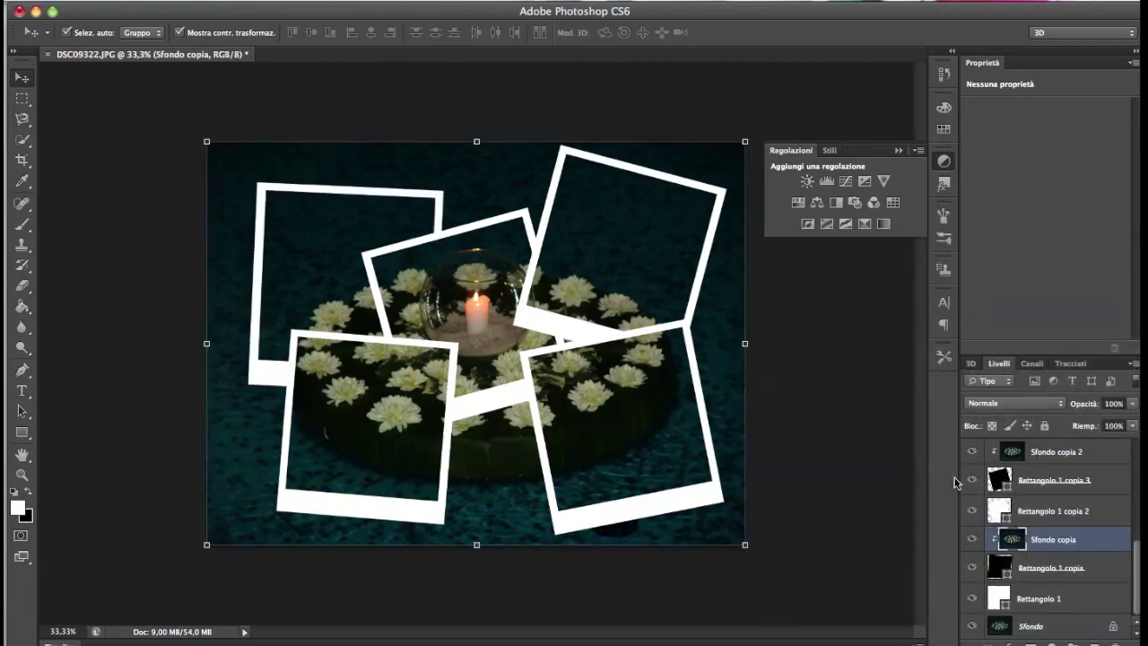
click(875, 522)
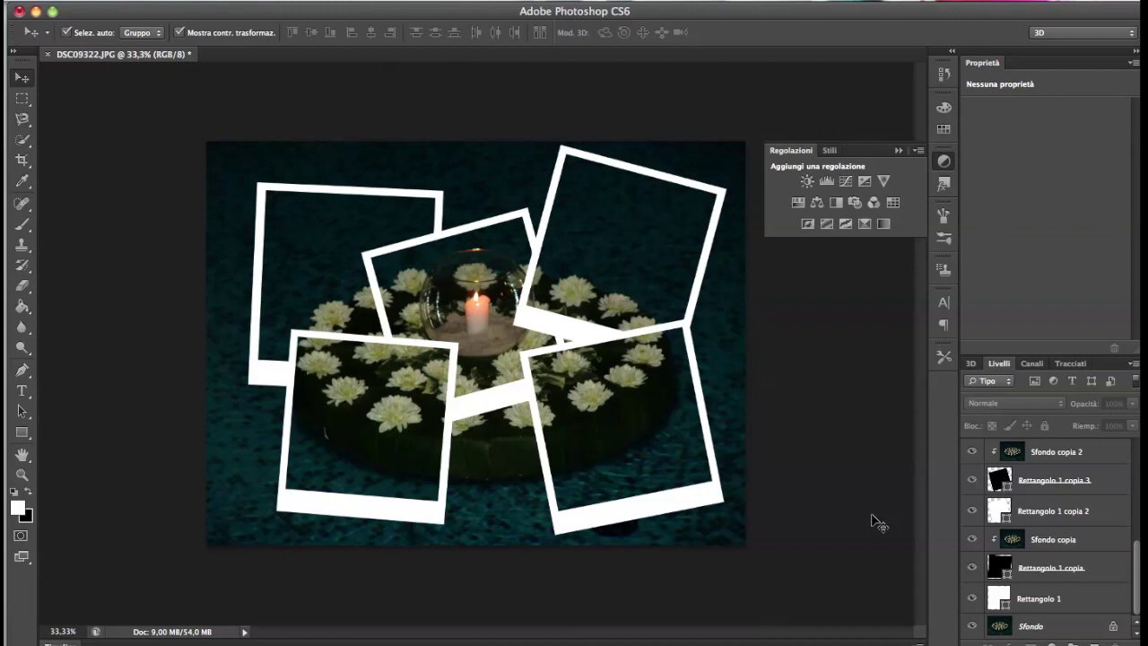
click(972, 625)
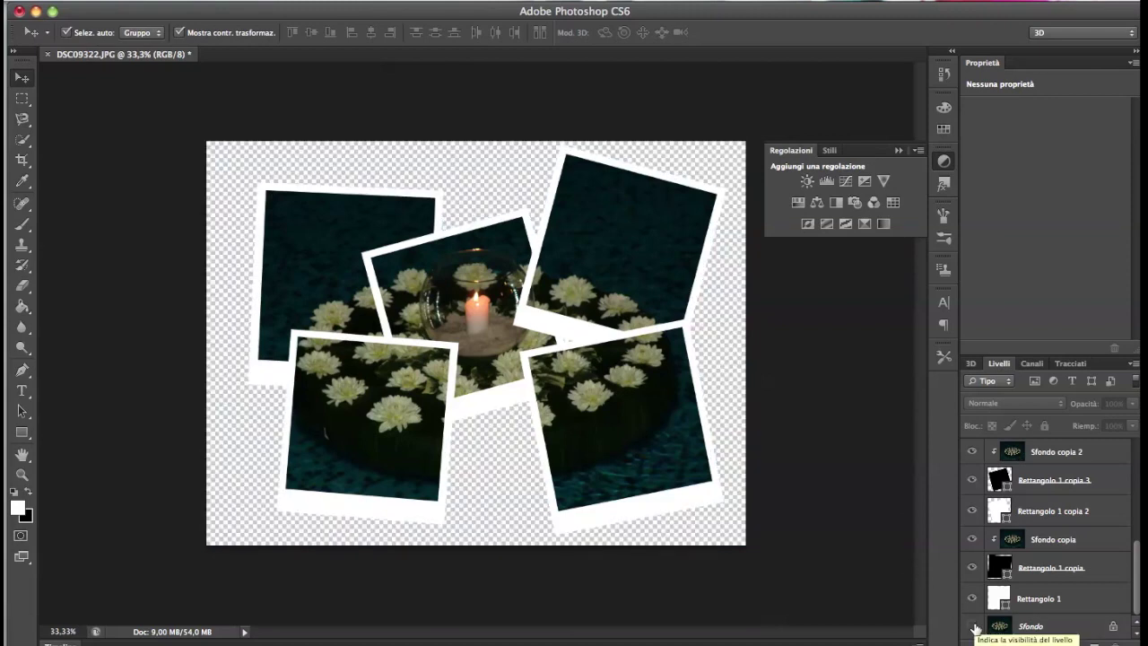
Step: Give Rettangolo 1 a multiply drop shadow: 75% opacity, 16 px distance, 21% spread, 35 px size
click(1065, 600)
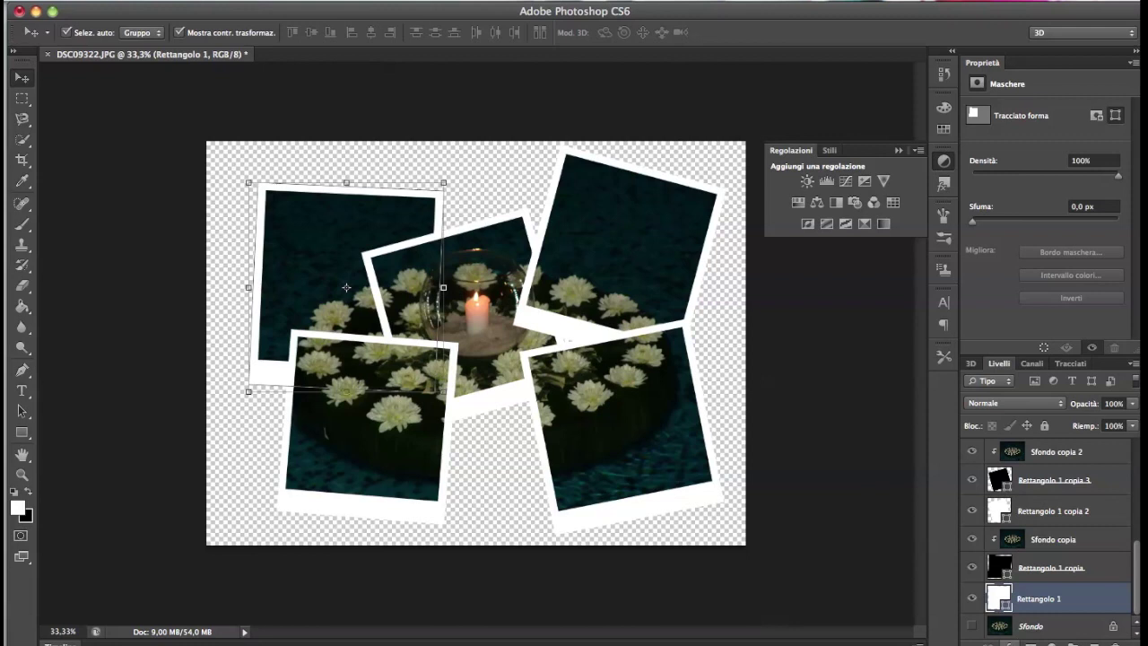
click(1010, 643)
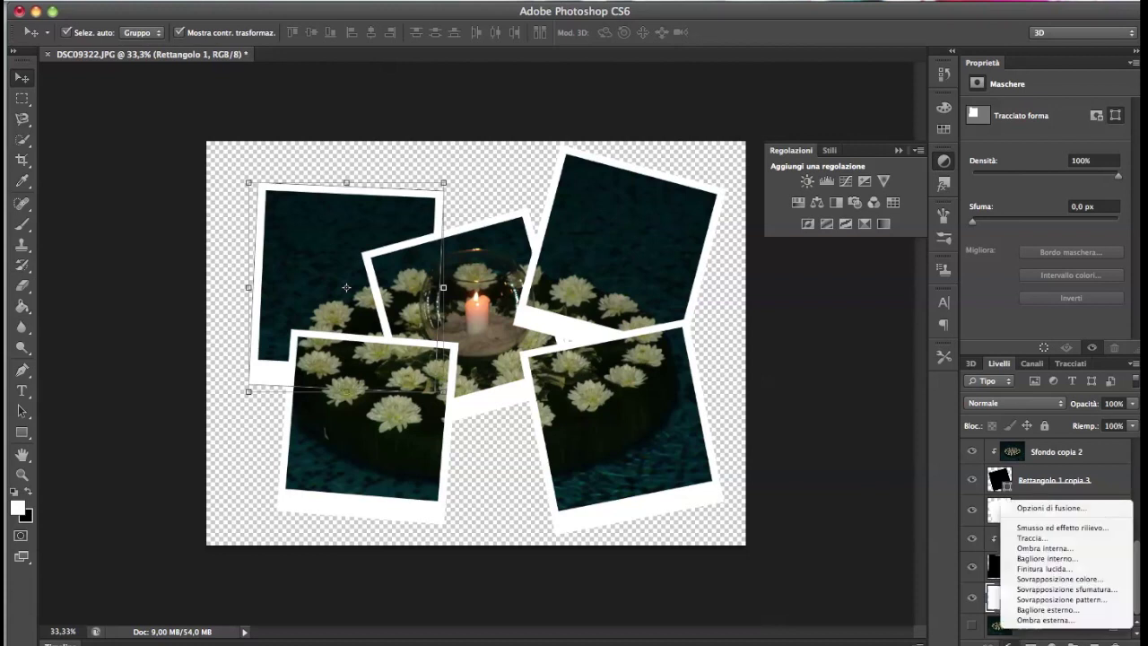
click(1040, 620)
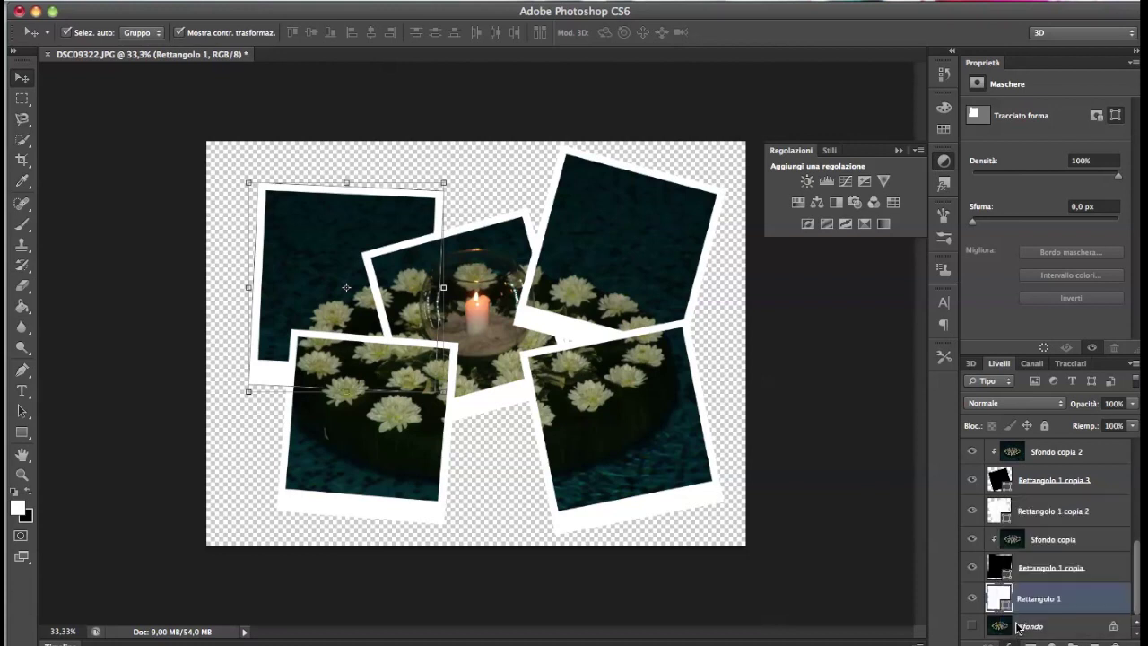
mouse_move(816, 207)
mouse_down()
mouse_move(827, 206)
mouse_move(829, 243)
mouse_move(831, 226)
mouse_up()
click(821, 226)
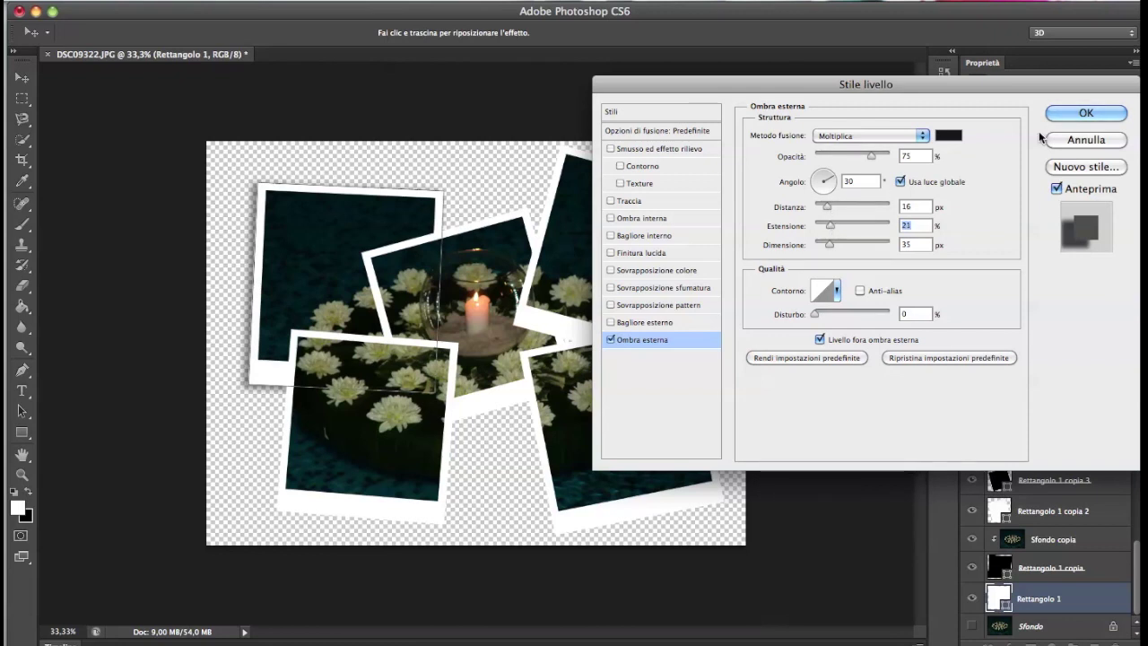
click(1062, 112)
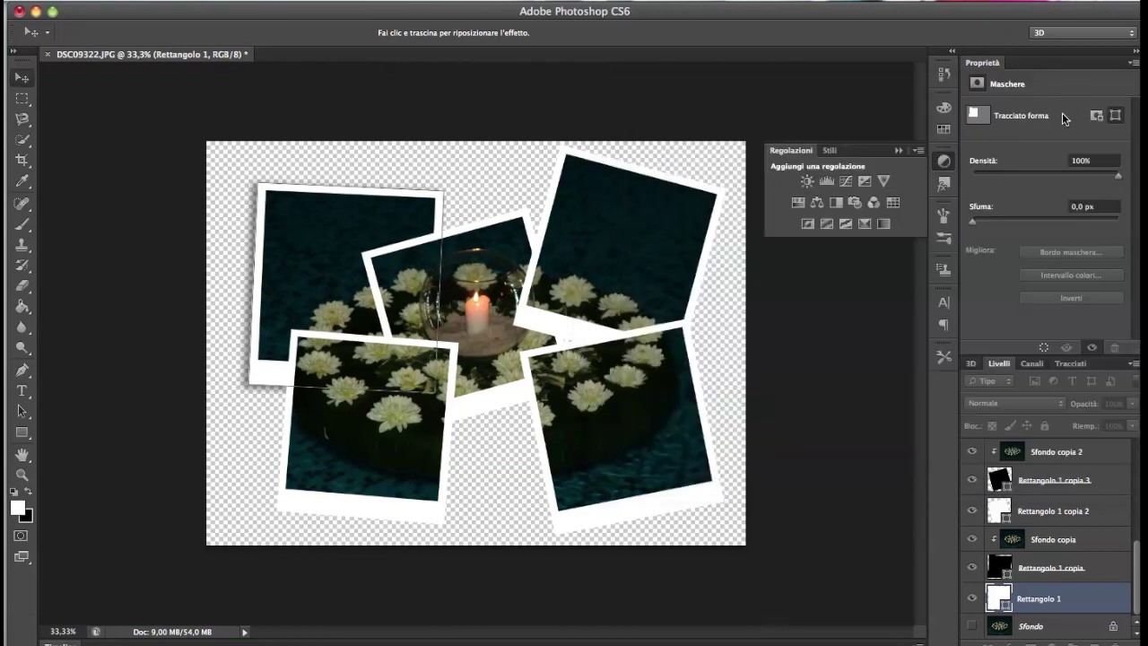
Step: Copy Rettangolo 1's layer style and paste it onto Rettangolo 1 copia 2
right_click(1036, 596)
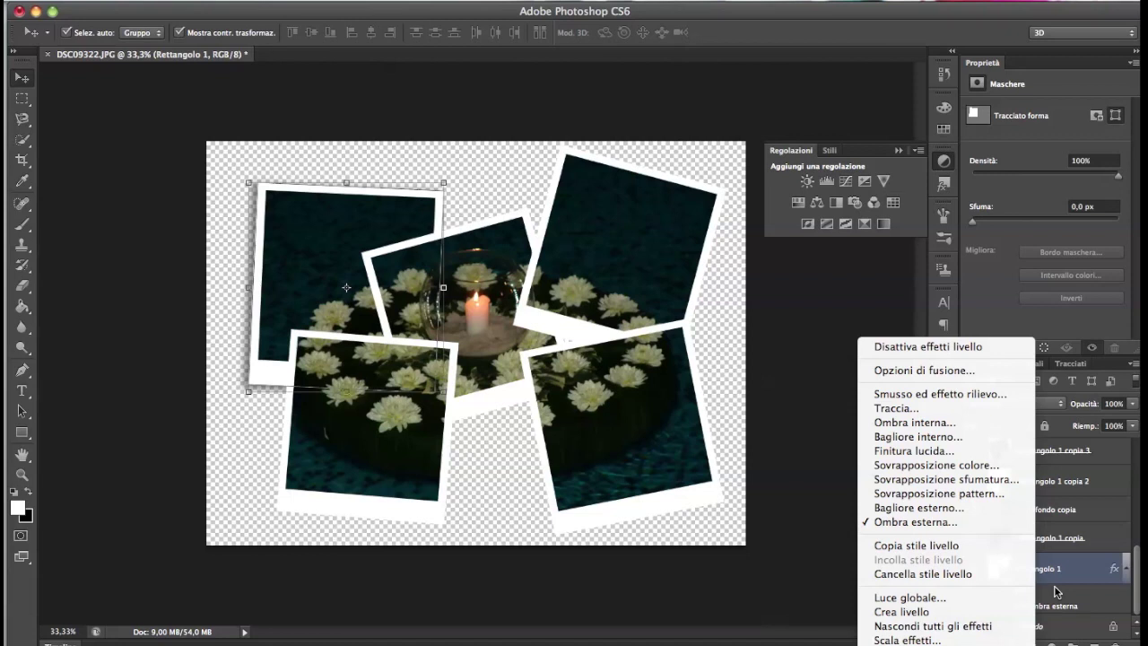
click(950, 546)
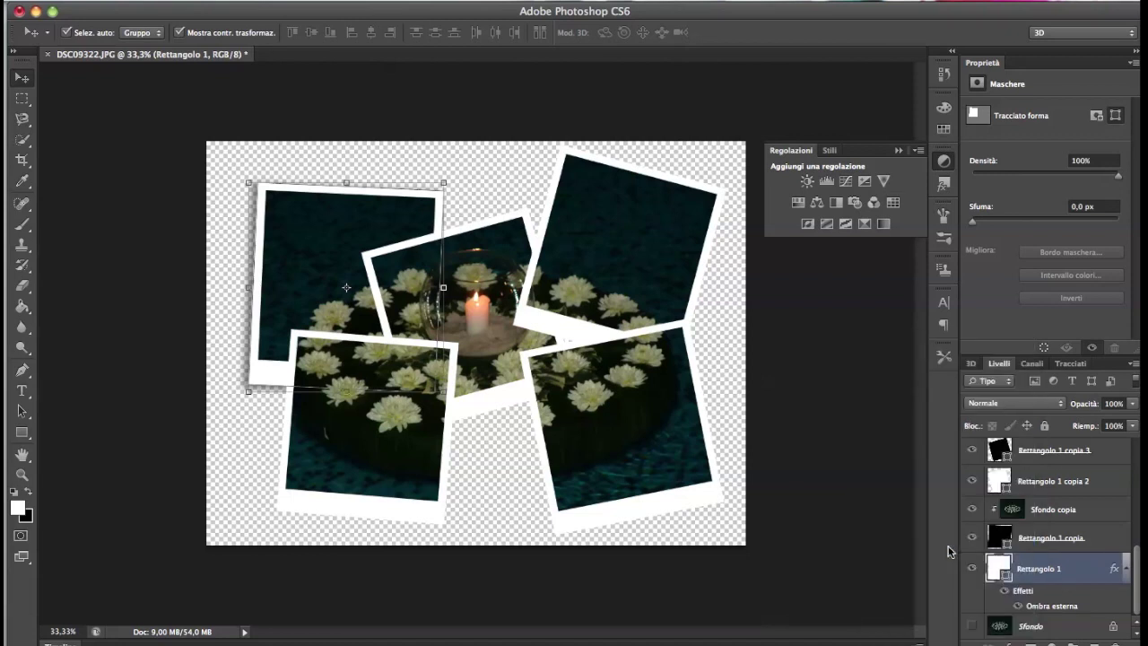
click(1032, 484)
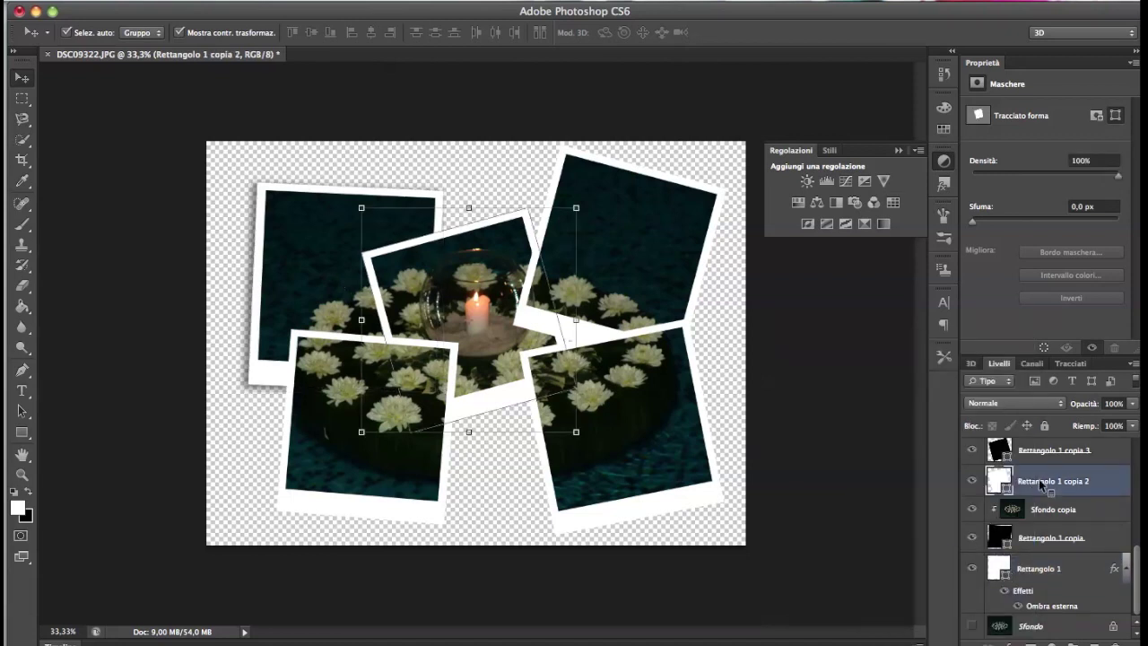
right_click(1041, 485)
click(1076, 489)
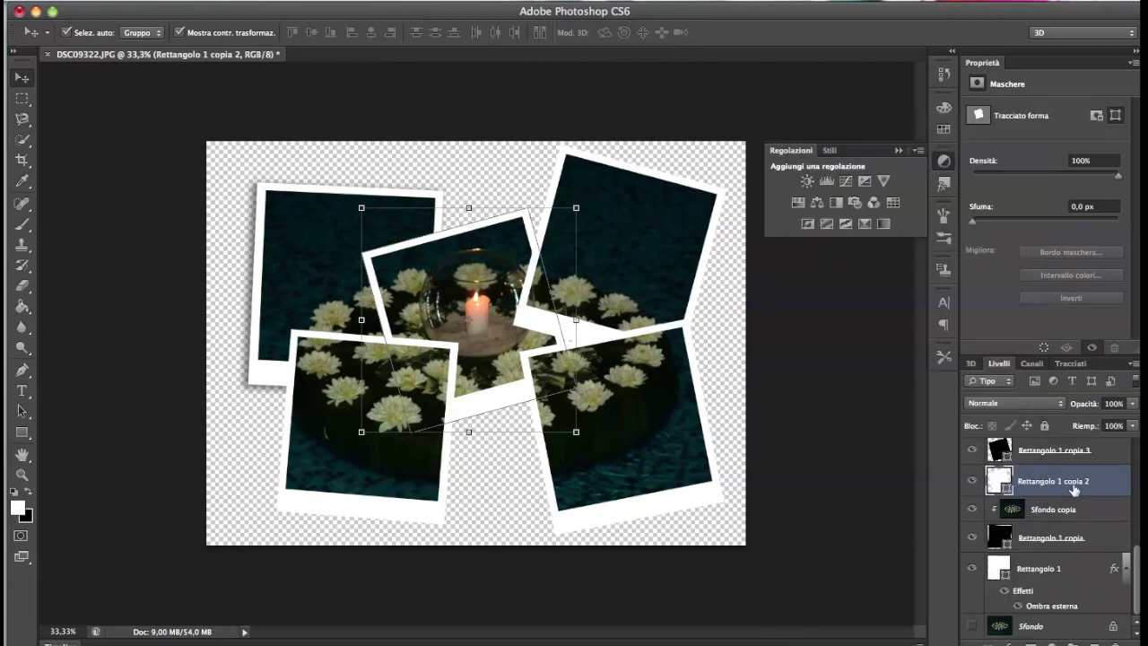
right_click(1032, 481)
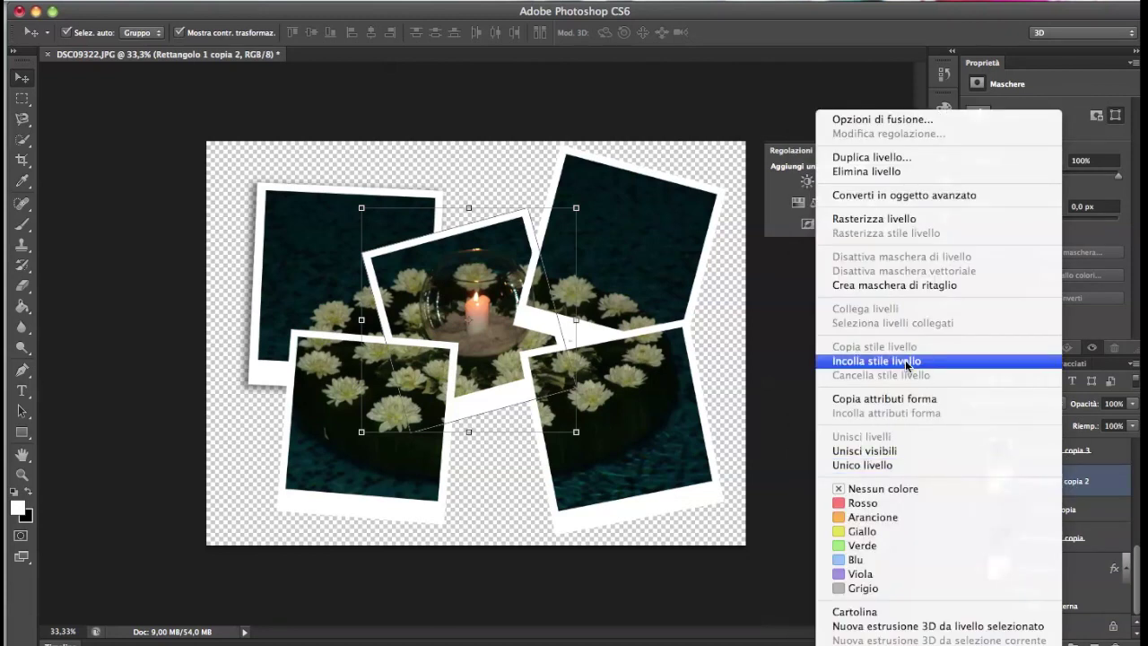
click(907, 361)
Step: Paste the drop shadow style onto Rettangolo 1 copia 4, copia 6 and copia 8
scroll(1076, 472, down, 2)
click(1052, 469)
right_click(1052, 469)
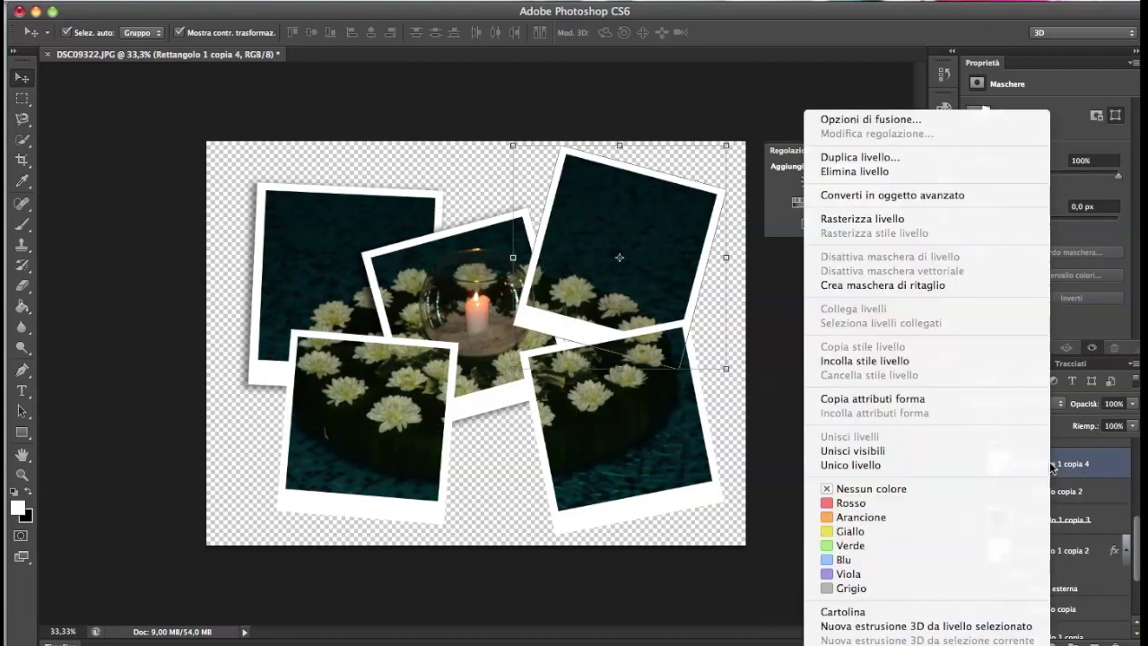
click(921, 368)
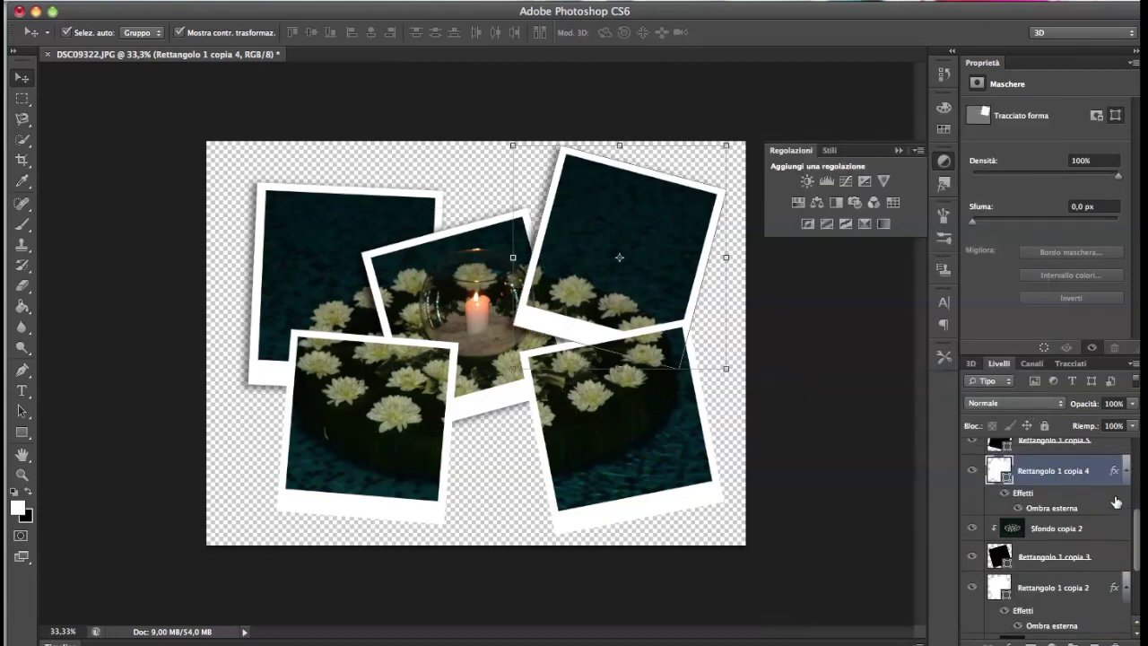
scroll(1058, 520, up, 5)
click(1068, 521)
right_click(1067, 520)
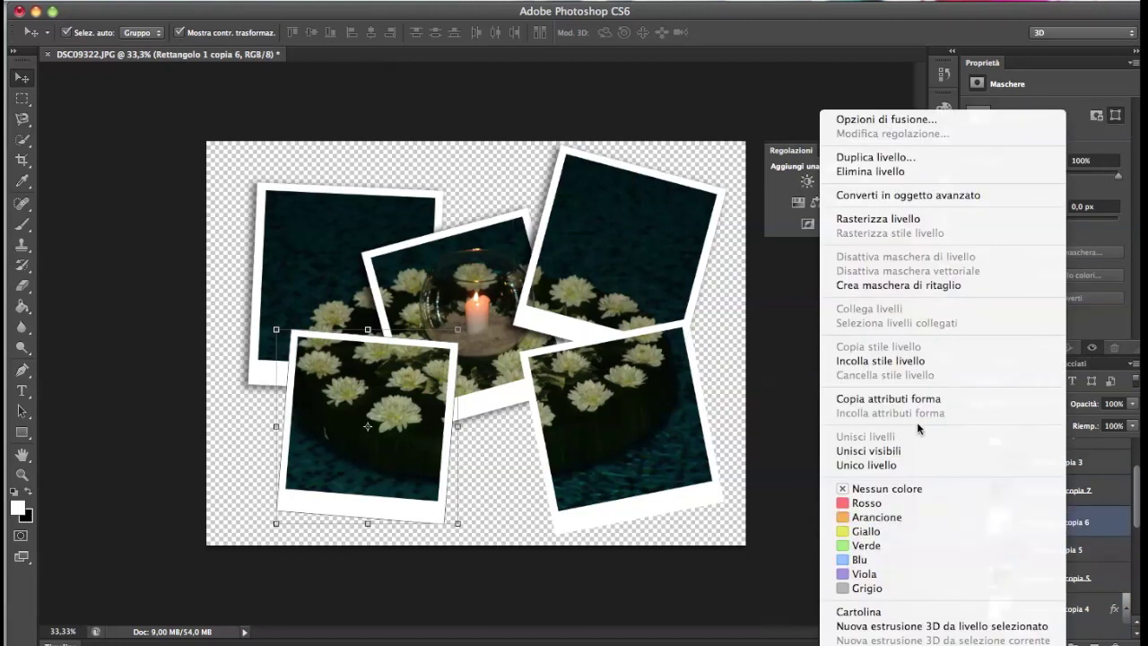
click(920, 360)
click(1063, 501)
right_click(1062, 500)
click(897, 361)
scroll(1045, 447, up, 1)
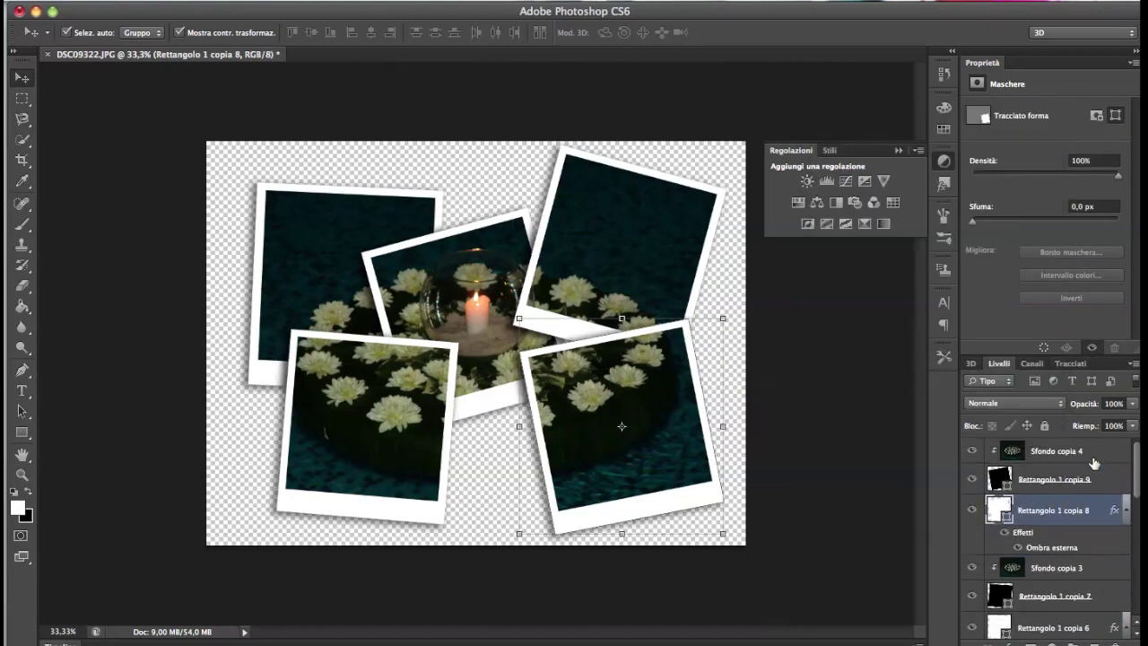
scroll(1076, 502, down, 5)
Step: Make the Sfondo background photo visible and convert it into the regular layer Livello 0
click(1022, 628)
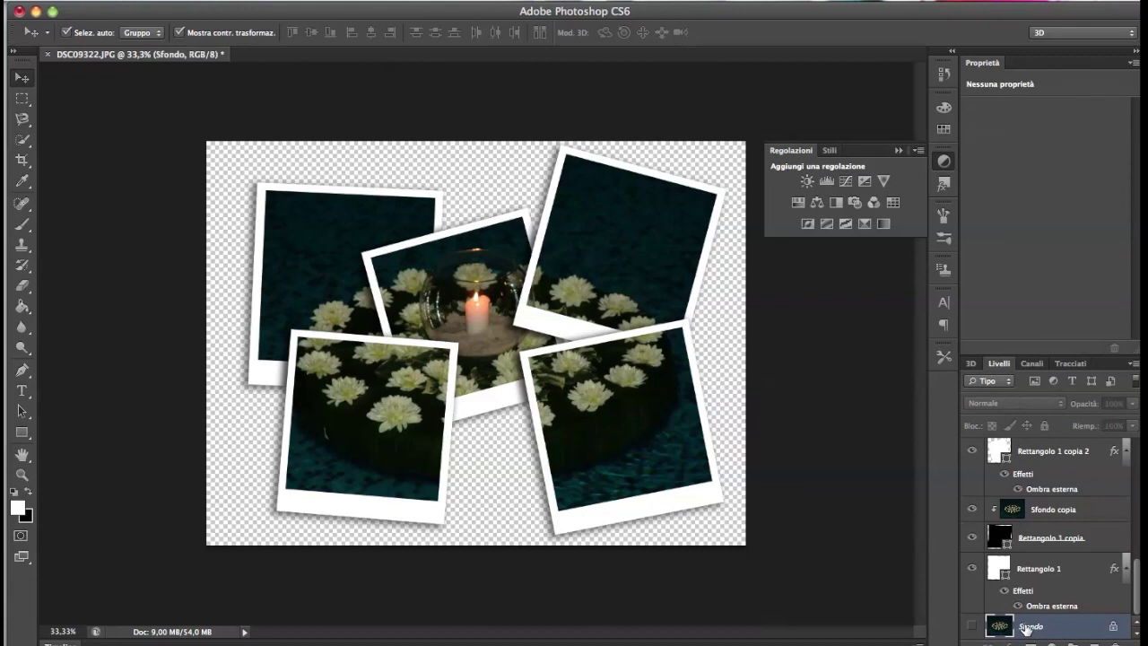
click(971, 627)
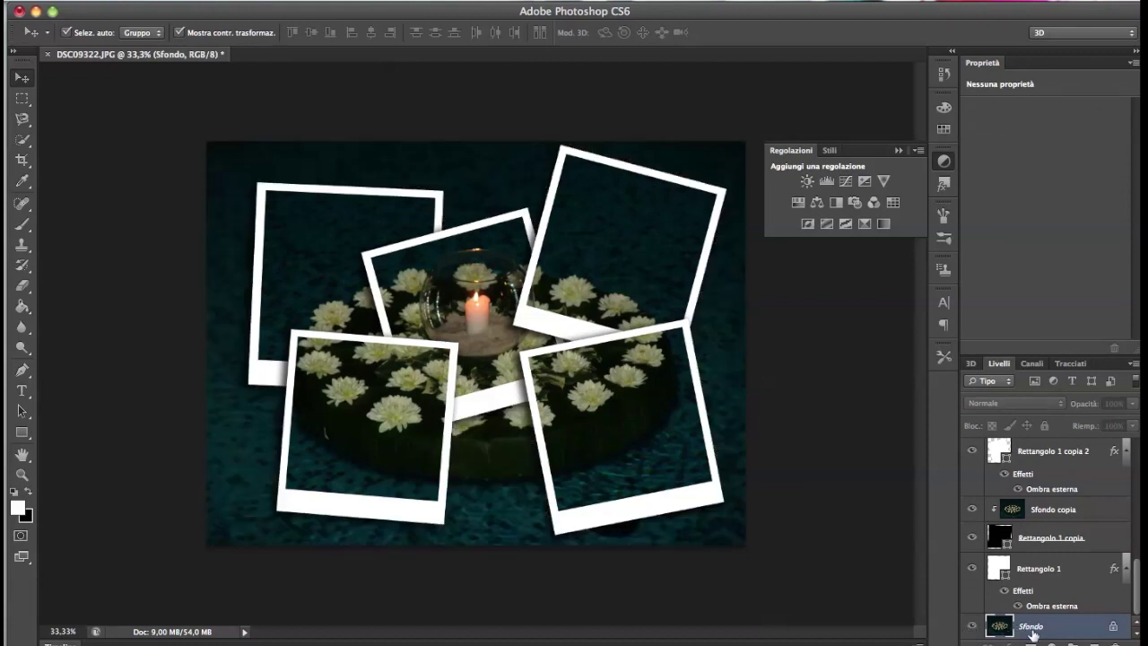
double_click(1031, 628)
click(752, 274)
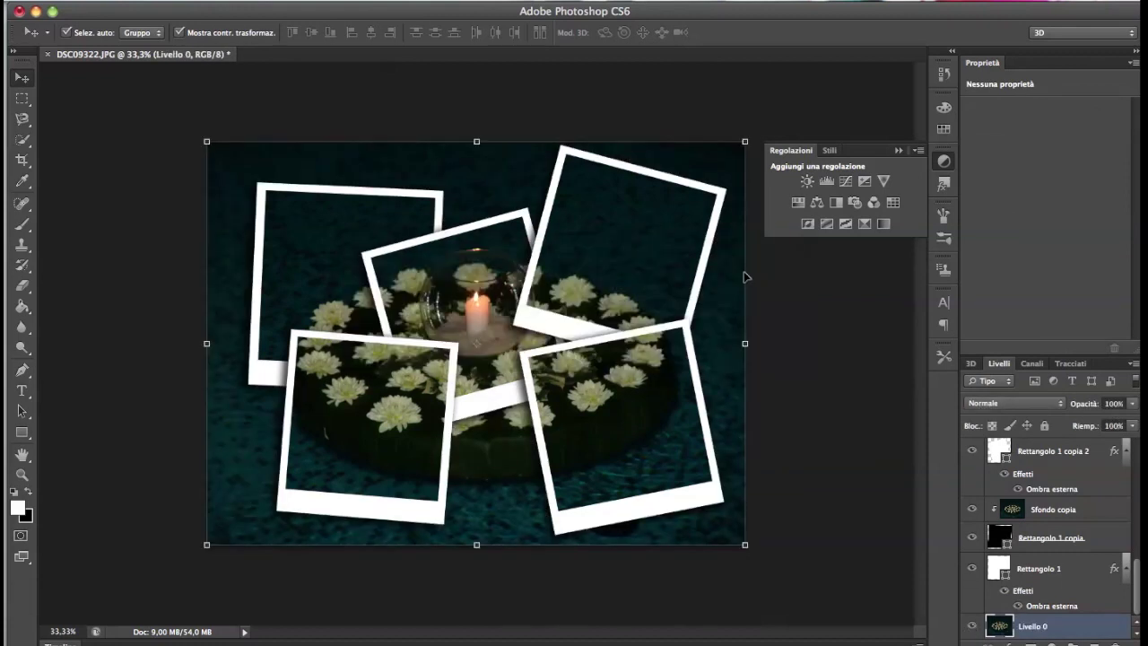
click(832, 294)
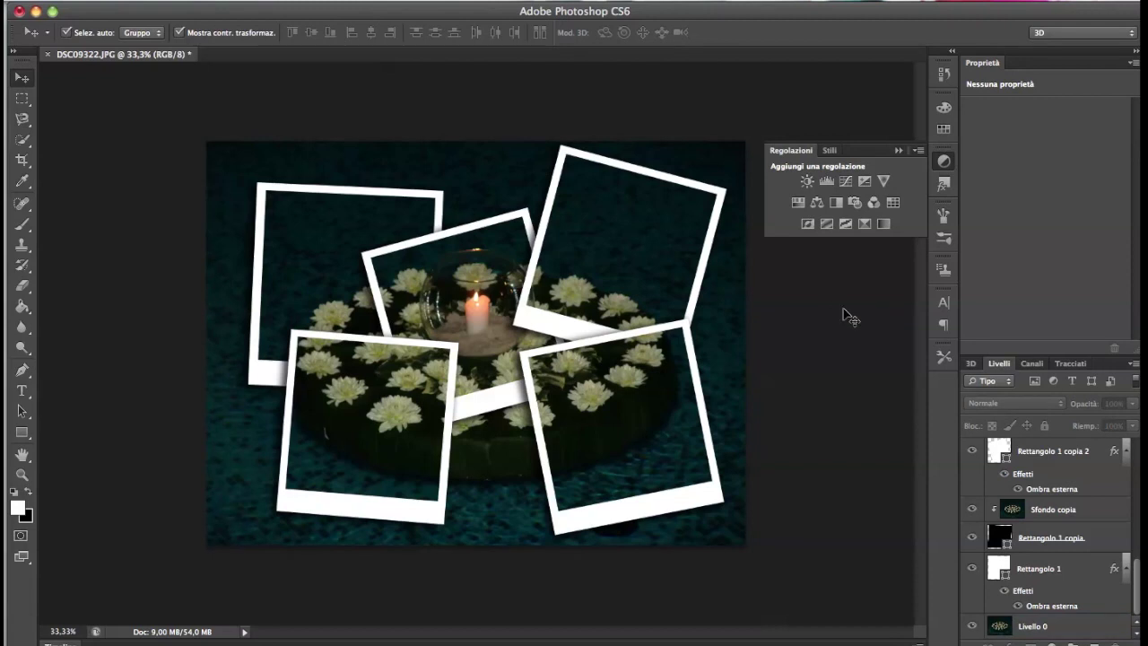
key(alt+comma)
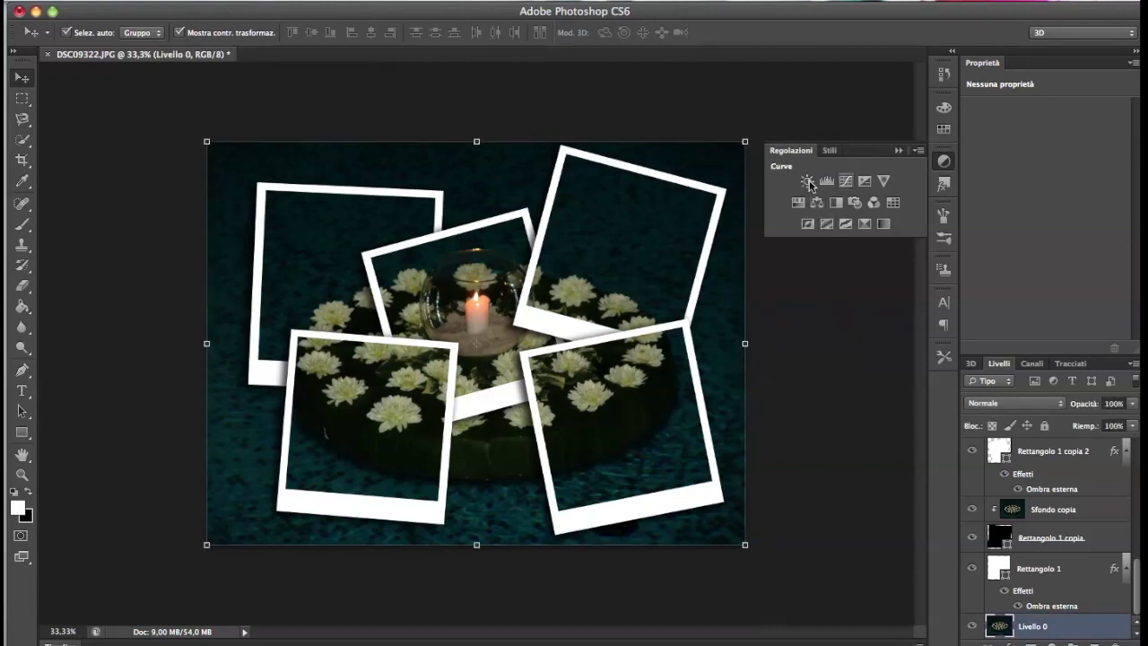
Step: Add a Mappa sfumatura gradient map adjustment above the background layer from the Adjustments panel
click(538, 0)
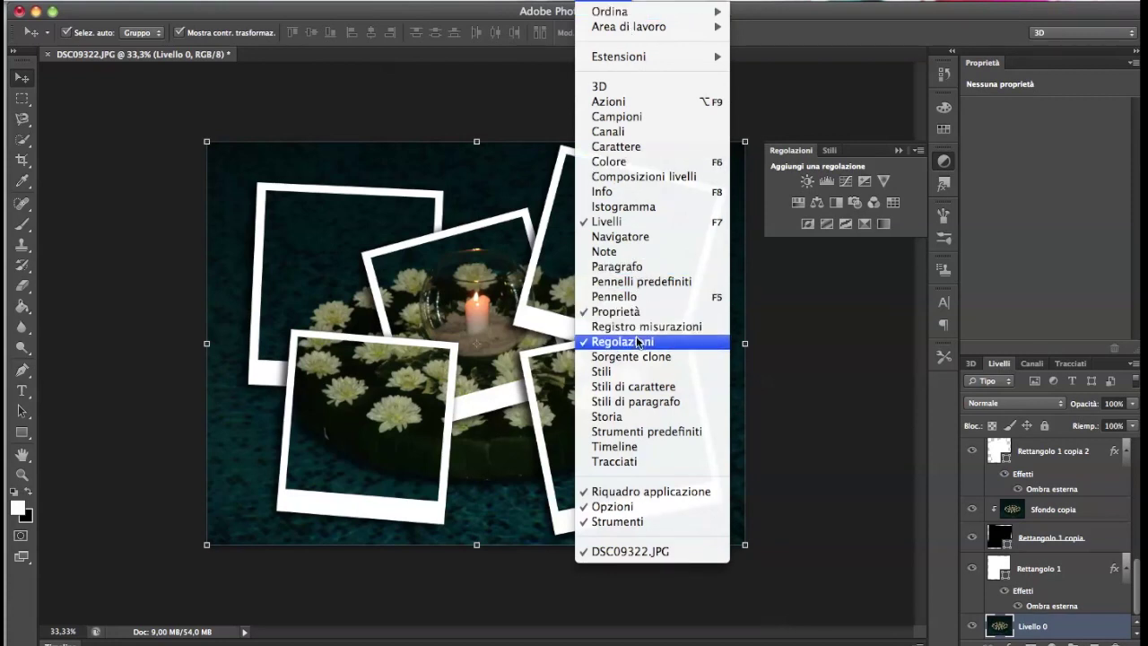
click(906, 235)
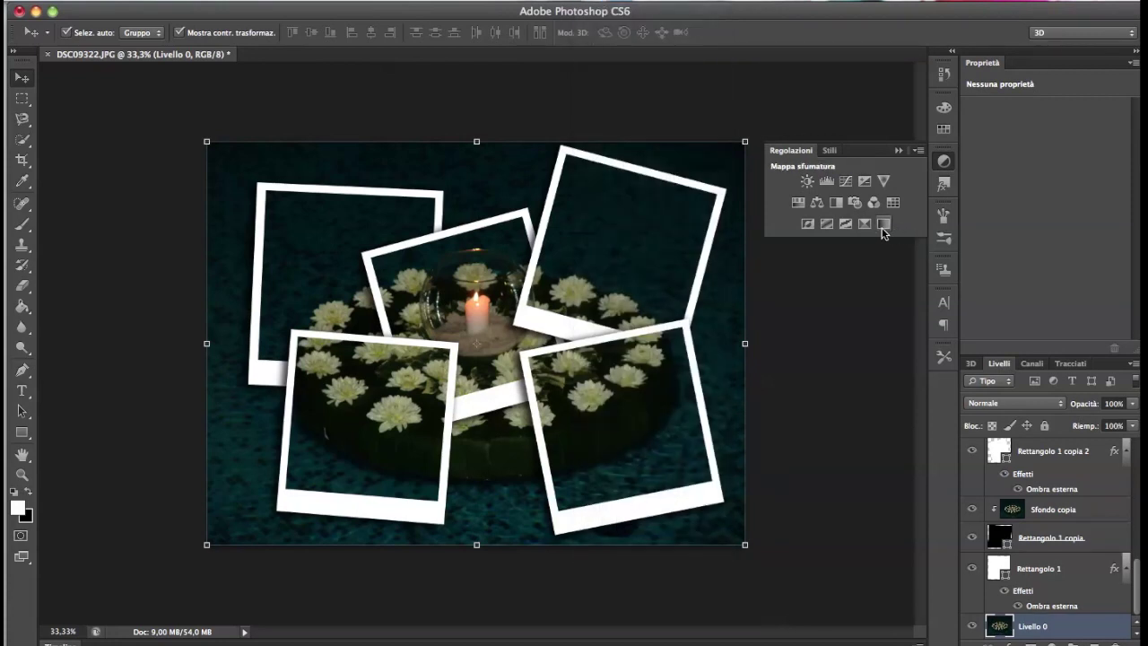
click(883, 224)
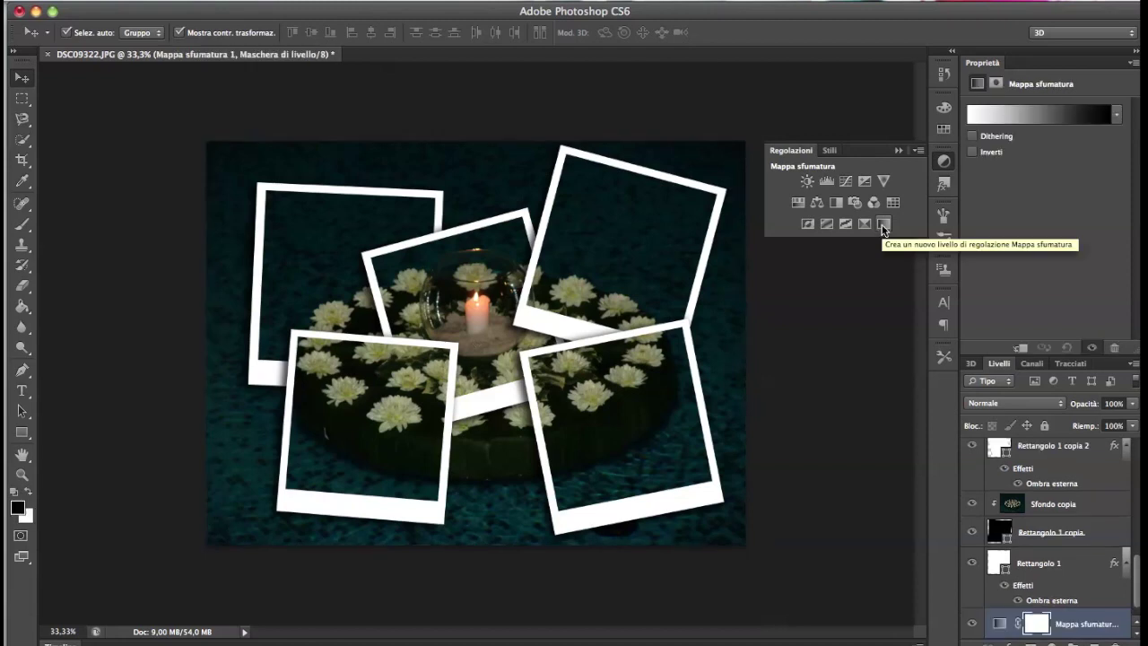
Step: Try the Seppia, Rosa salmone and Marrone chiaro gradient presets, then settle on a copper-toned gradient
click(1018, 117)
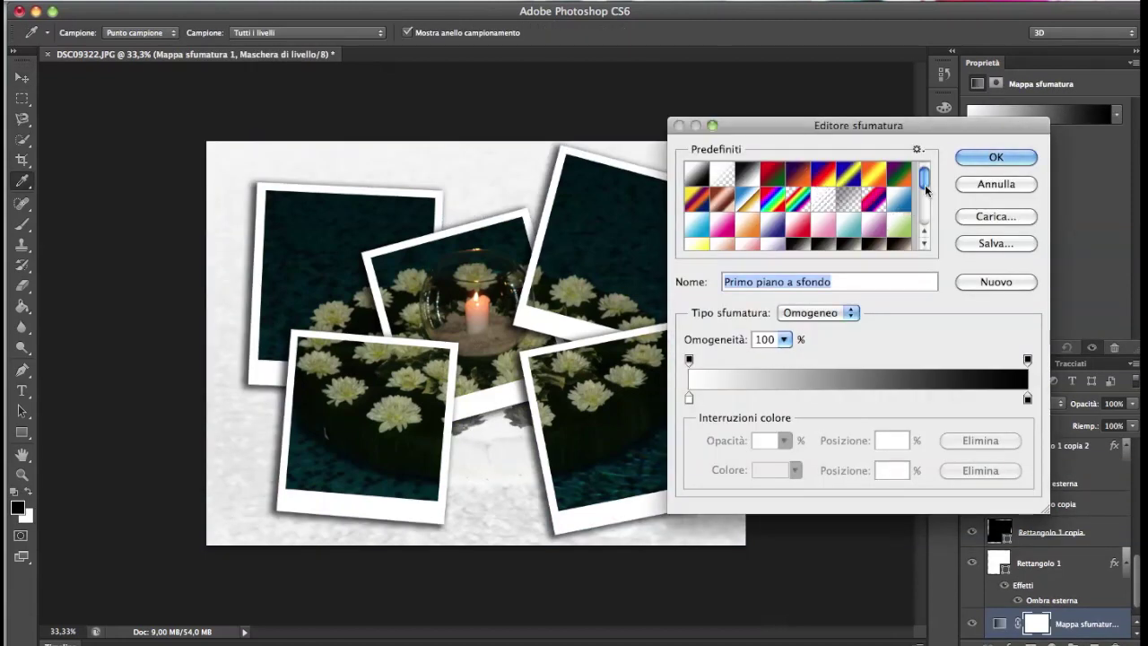
drag(925, 182, 926, 192)
click(829, 228)
click(743, 210)
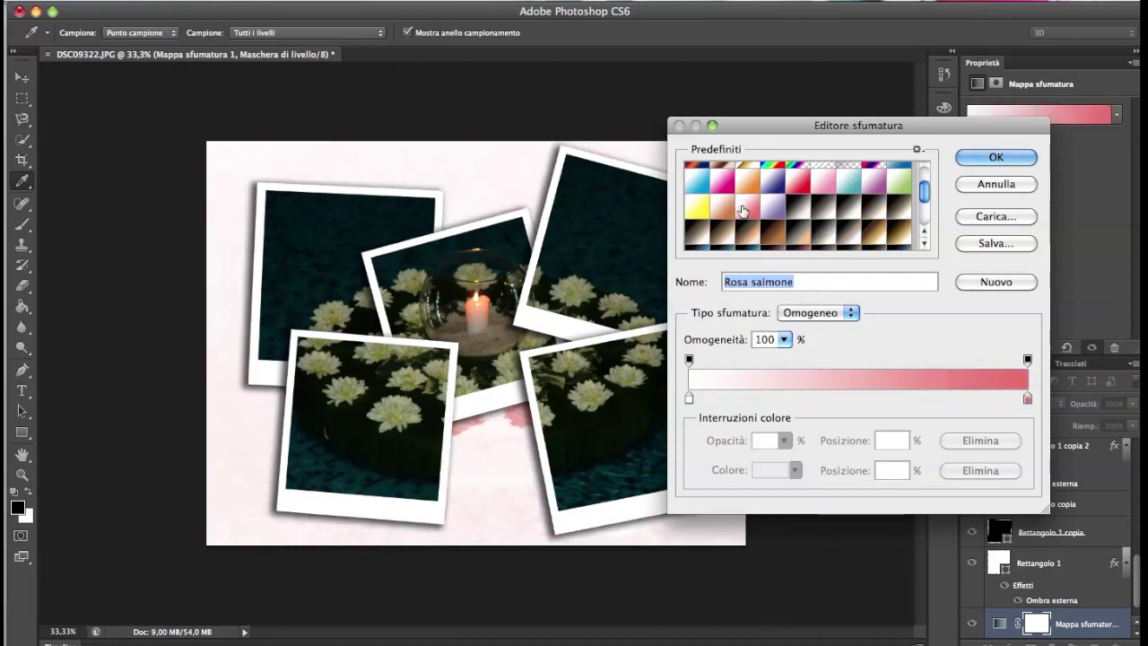
click(725, 208)
click(723, 229)
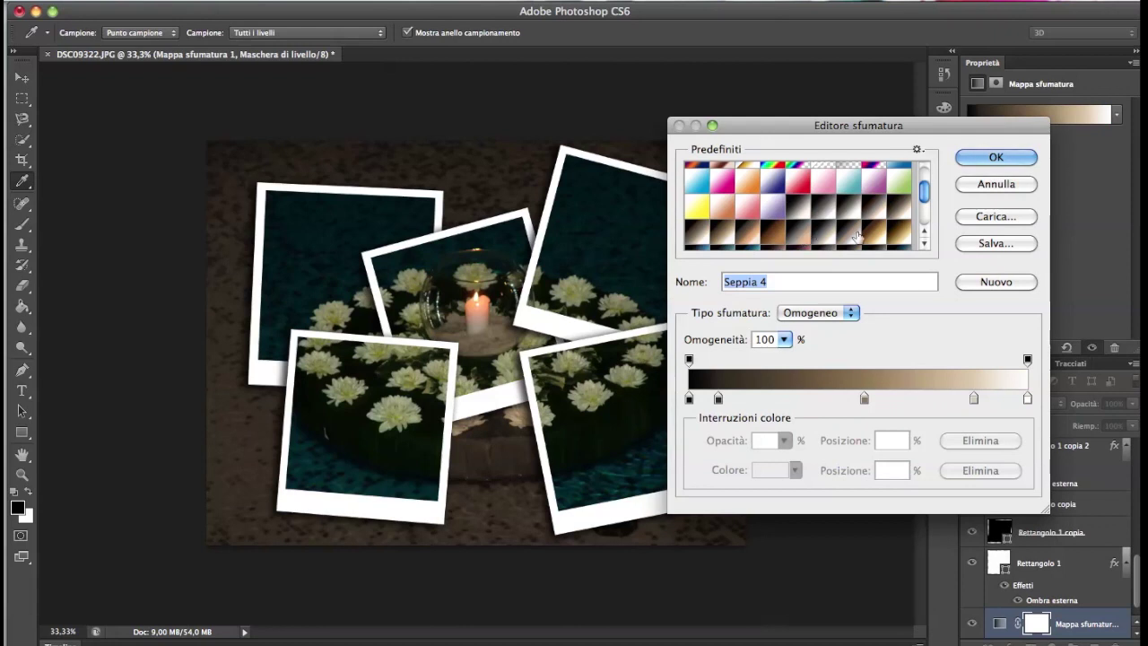
click(748, 235)
click(980, 157)
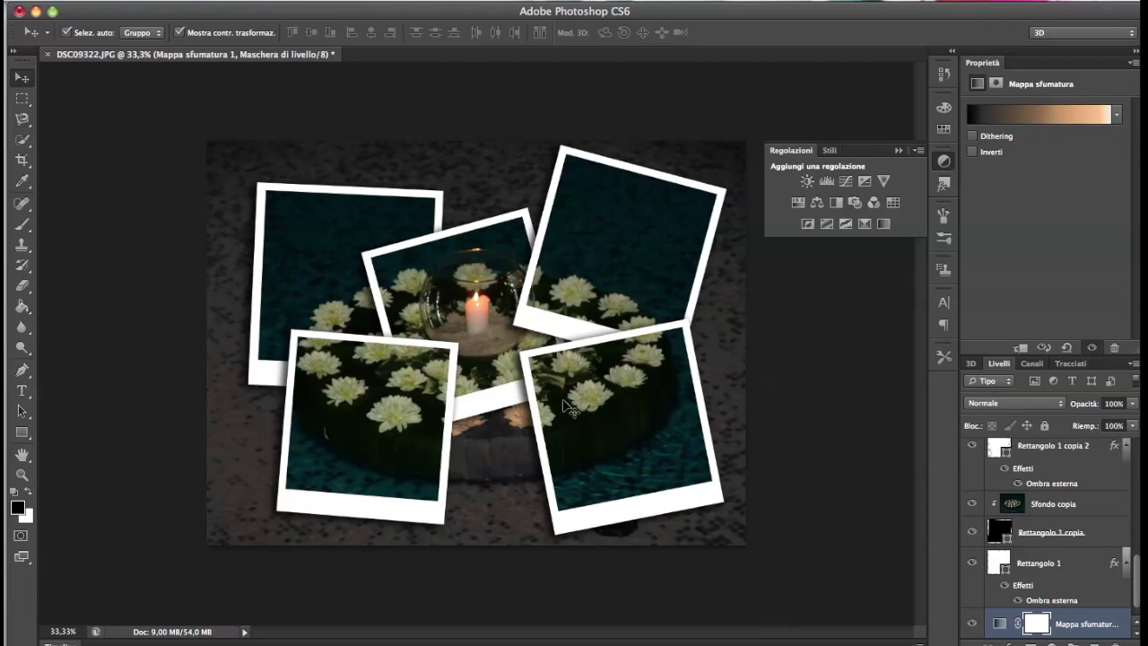
Step: Select the lower-right frame layers, including Rettangolo 1 copia 9, try shifting the photo left, then undo
click(616, 537)
scroll(1137, 510, up, 2)
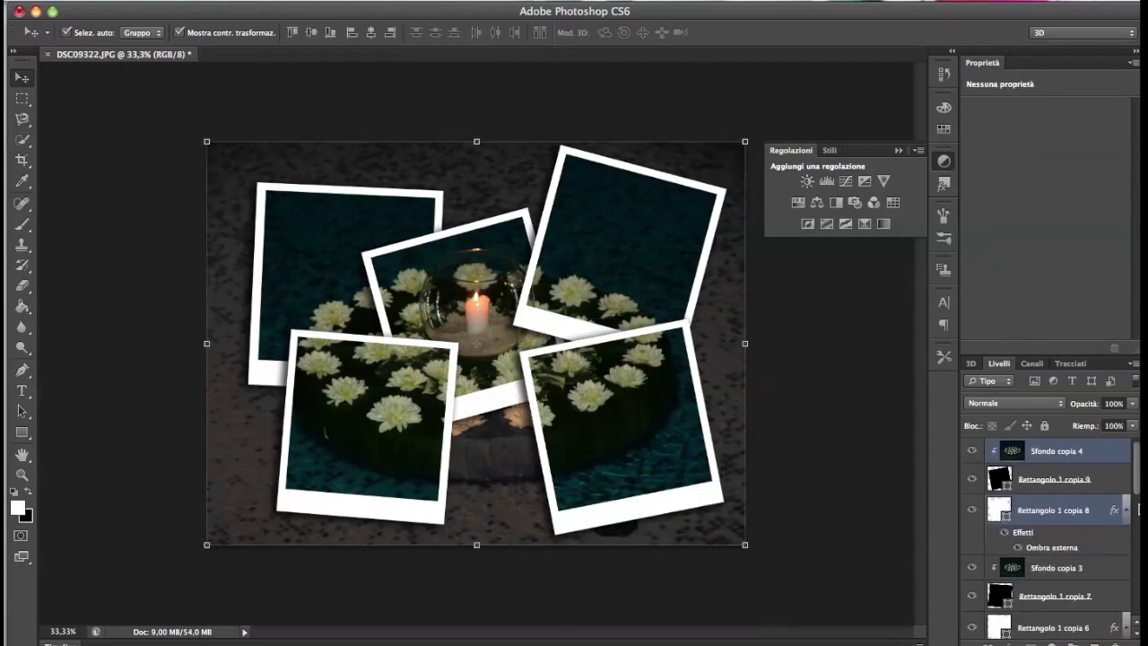
shift+click(1058, 480)
drag(667, 487, 633, 487)
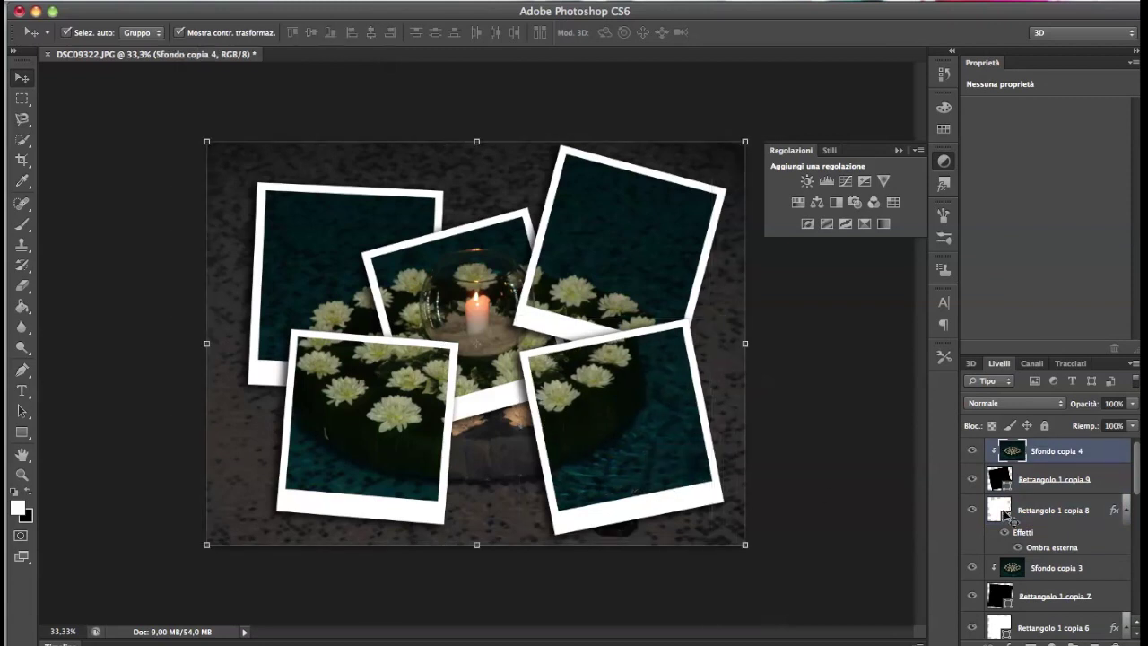
key(ctrl+z)
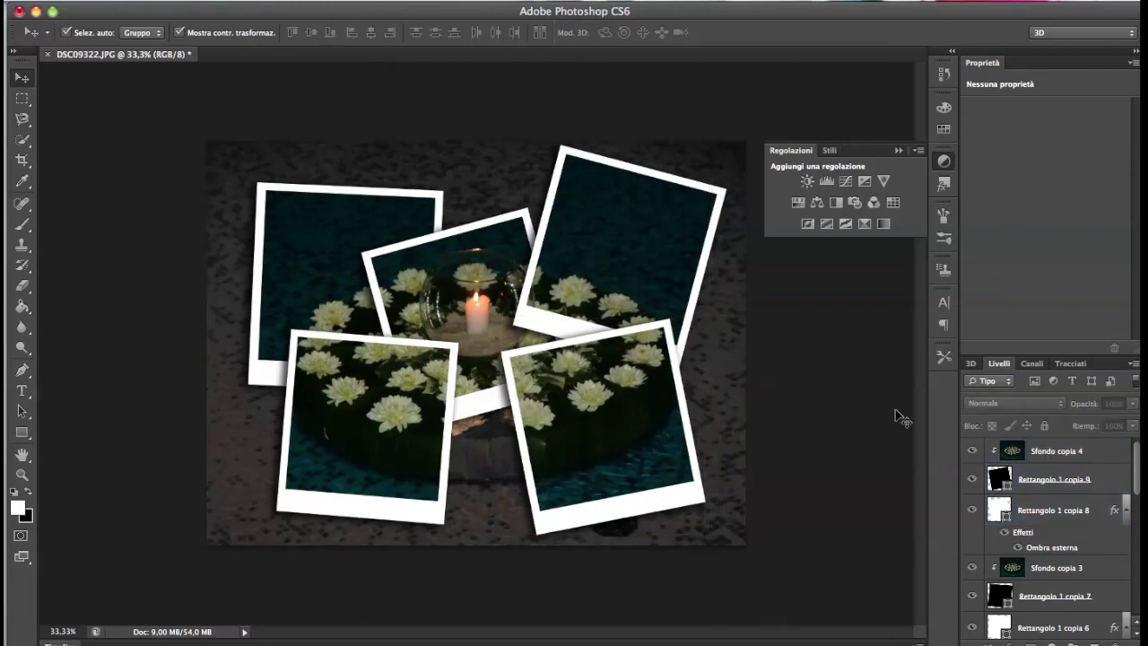